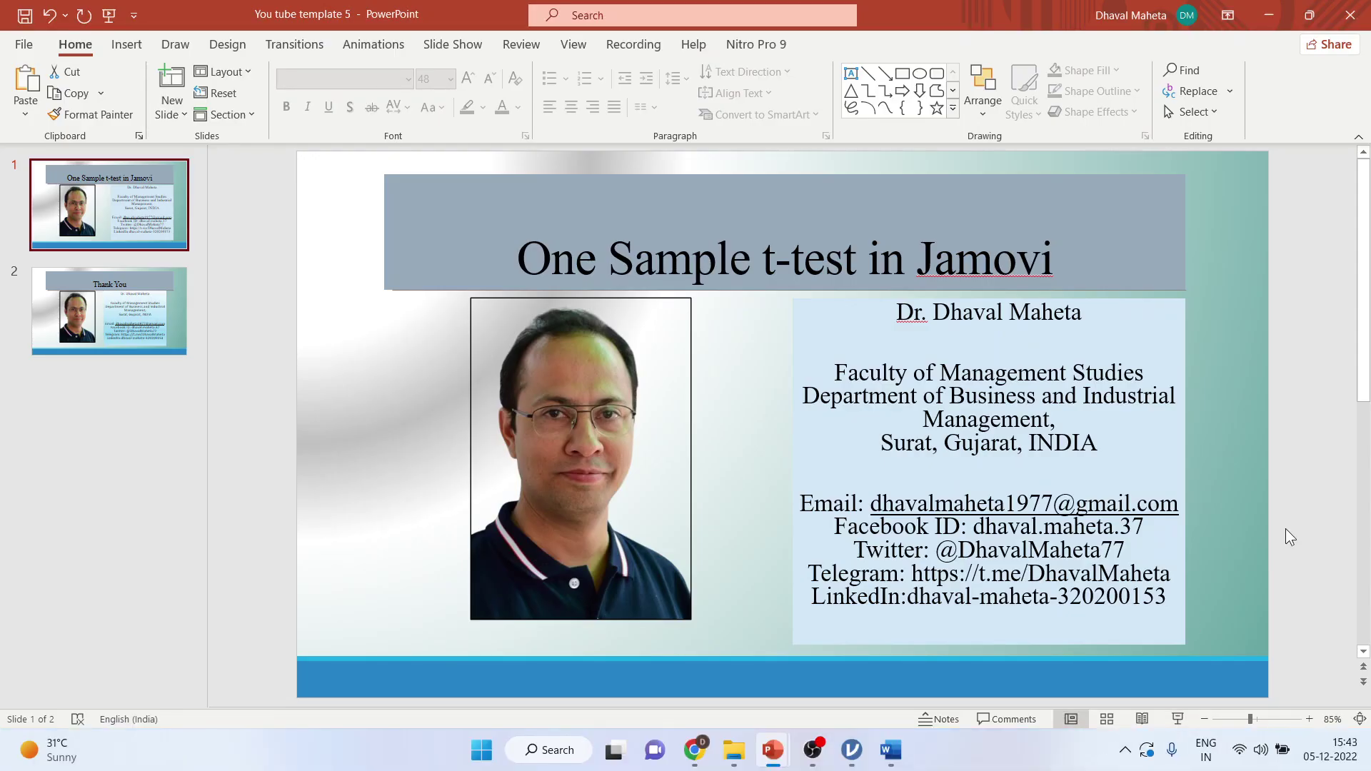
# Switch from the PowerPoint title slide to the Employee data file in jamovi.
pyautogui.click(850, 758)
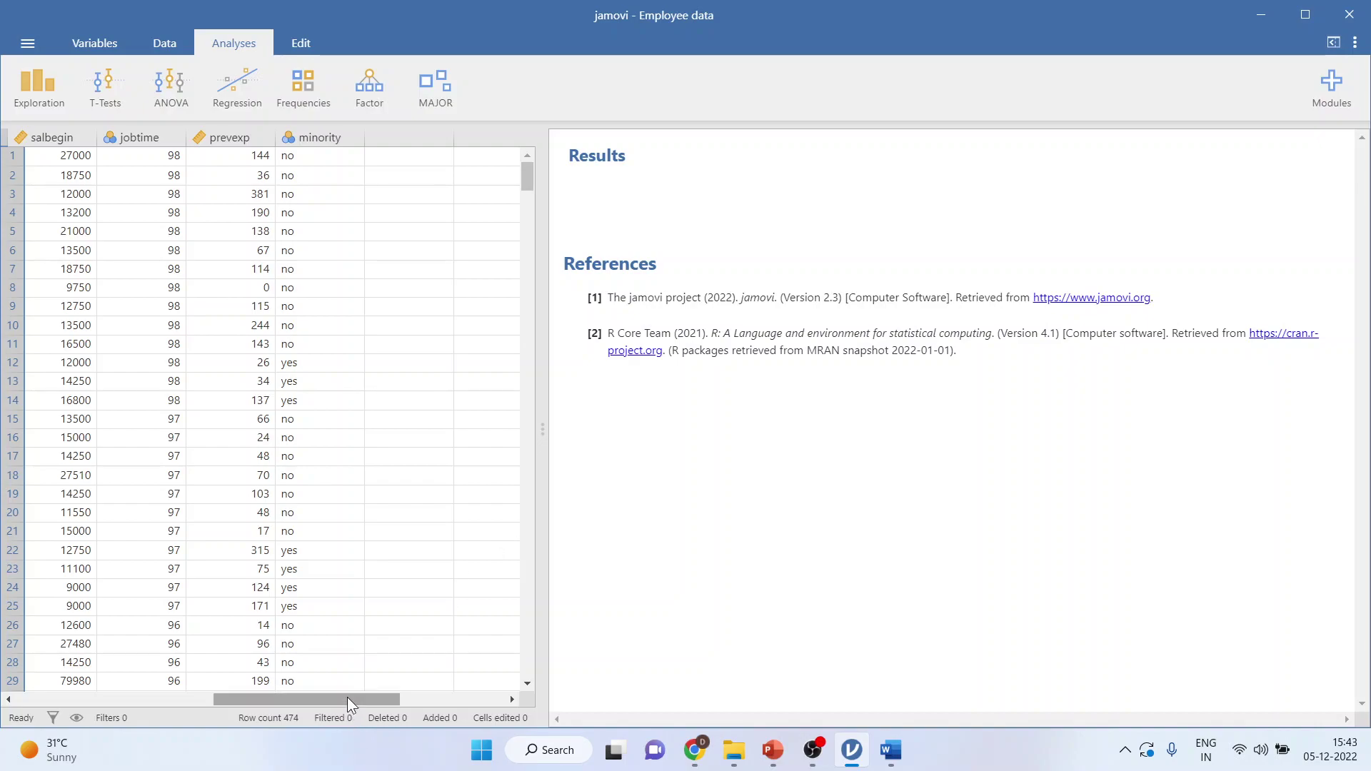
pyautogui.moveTo(347, 697); pyautogui.dragTo(127, 708)
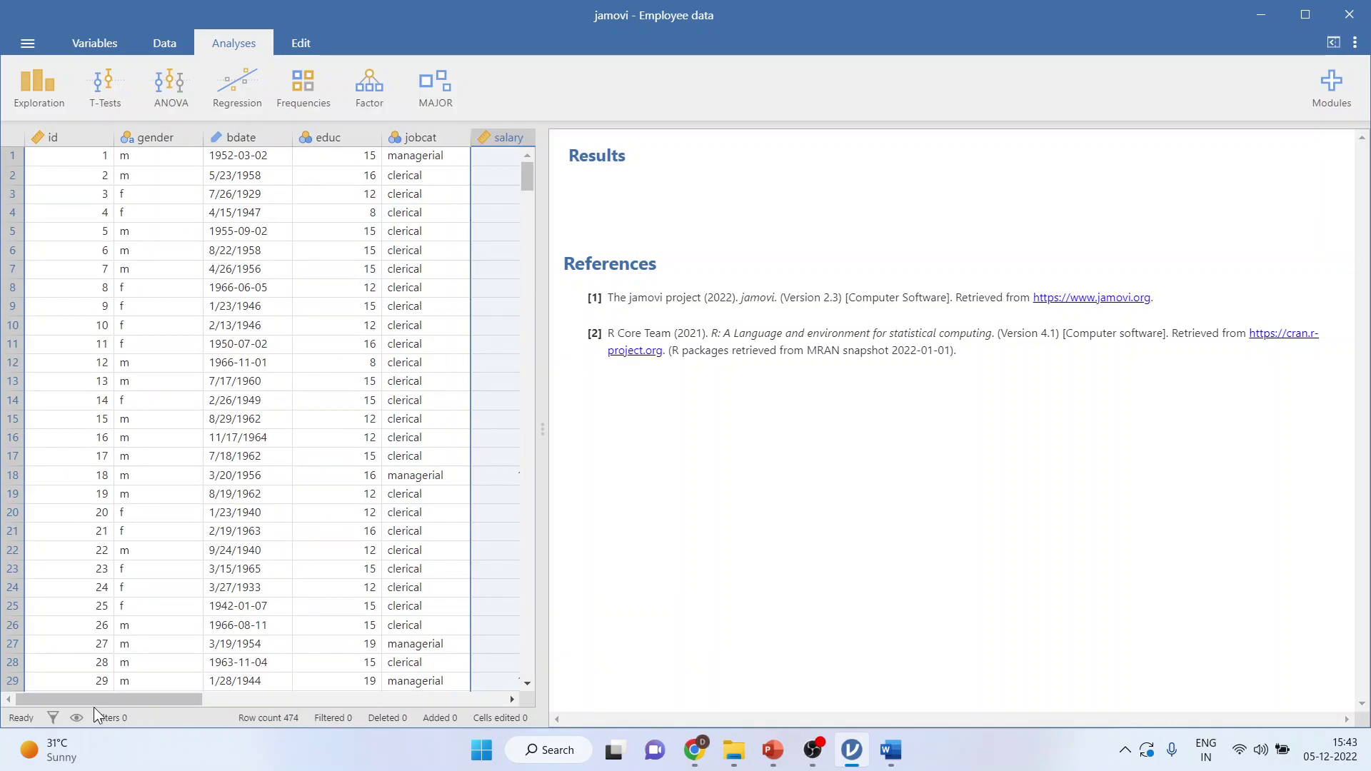
pyautogui.click(170, 144)
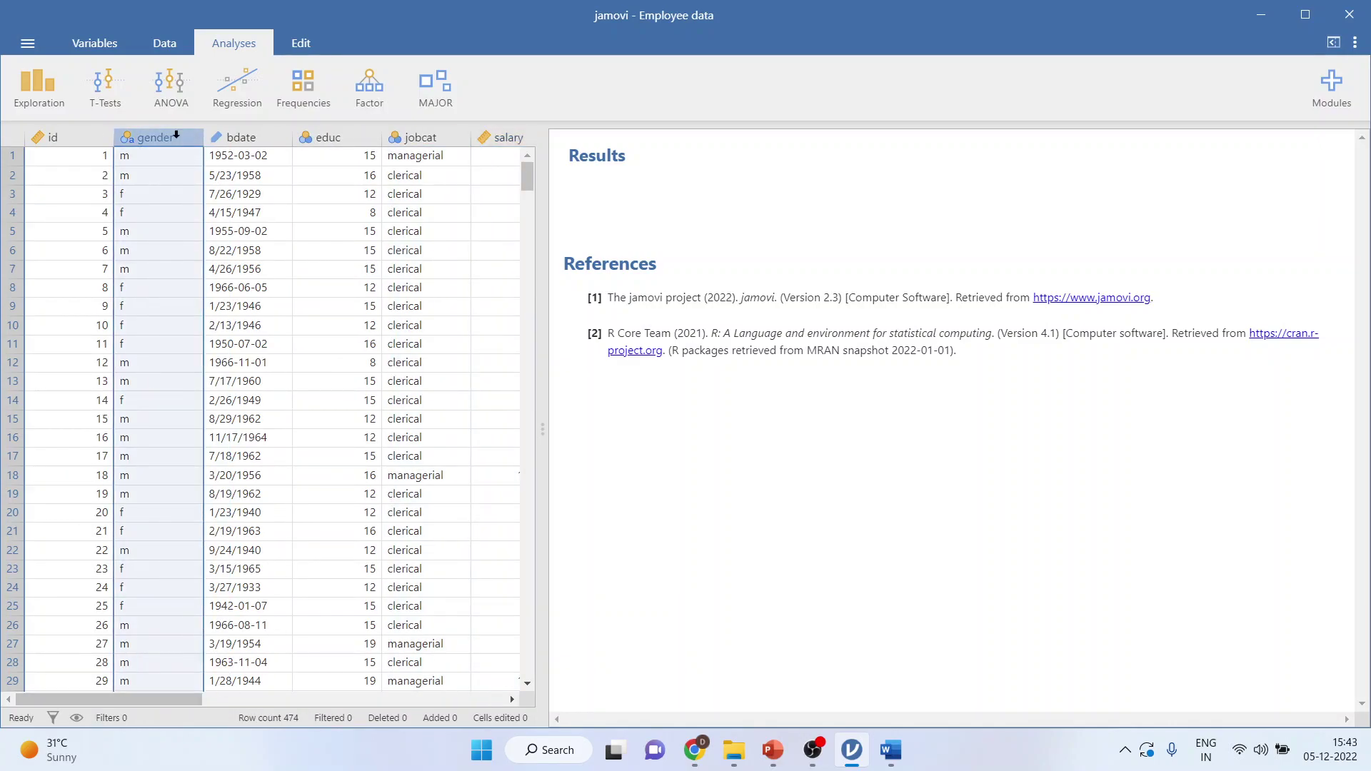
pyautogui.click(319, 136)
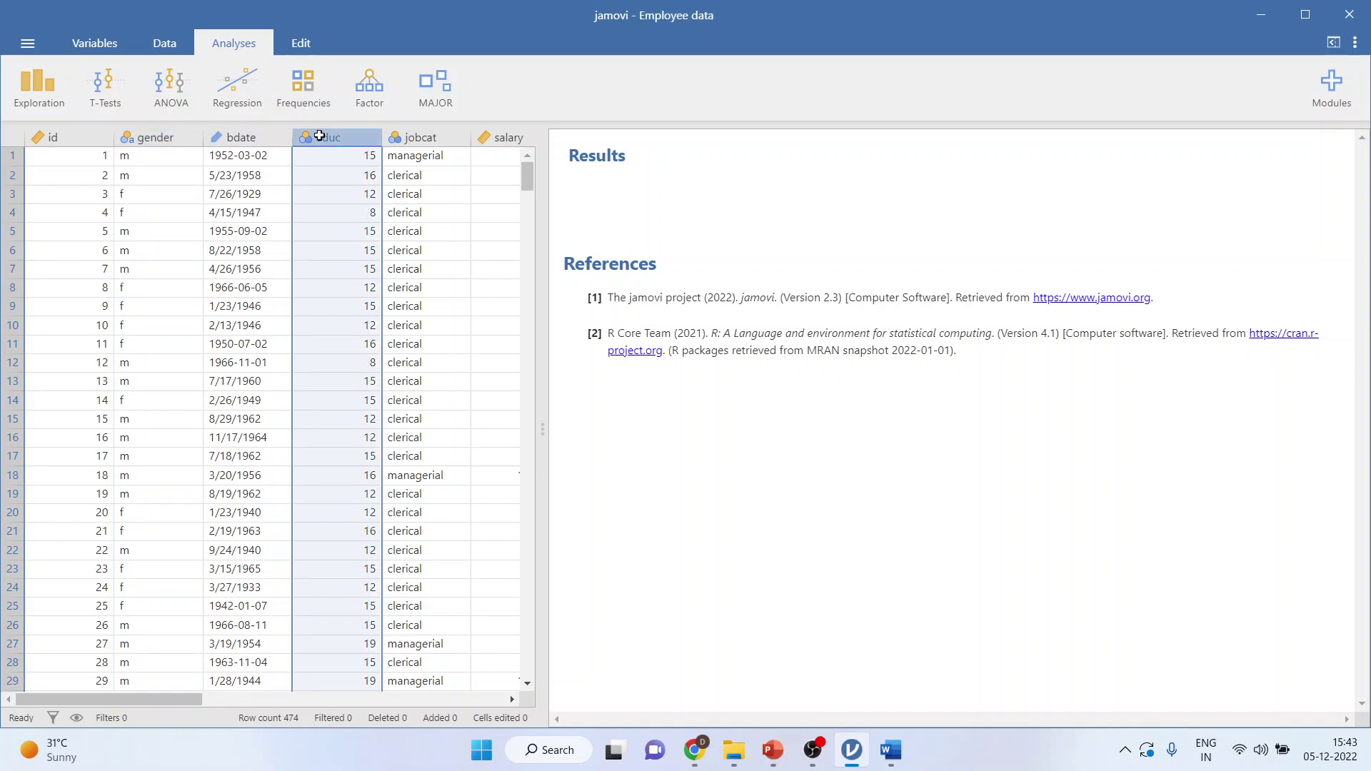
pyautogui.click(355, 193)
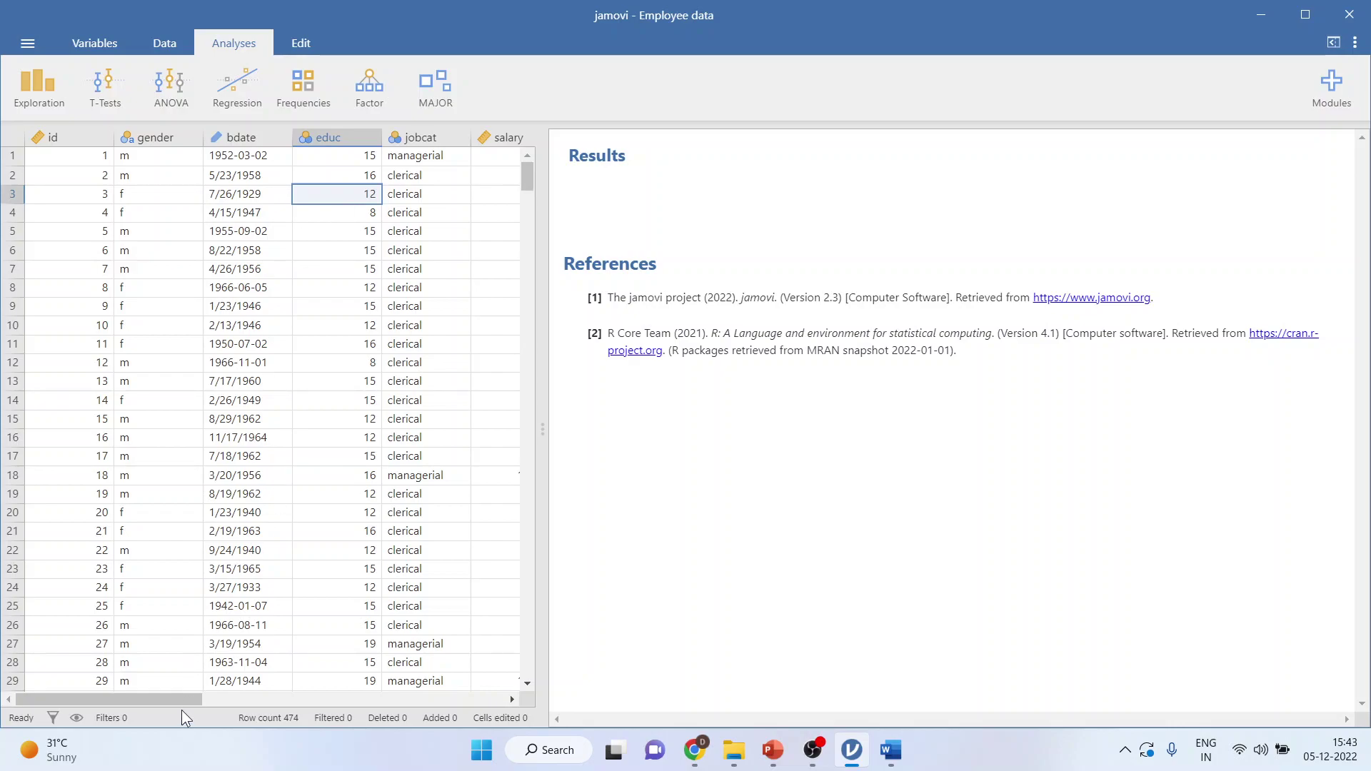
pyautogui.moveTo(180, 701); pyautogui.dragTo(277, 702)
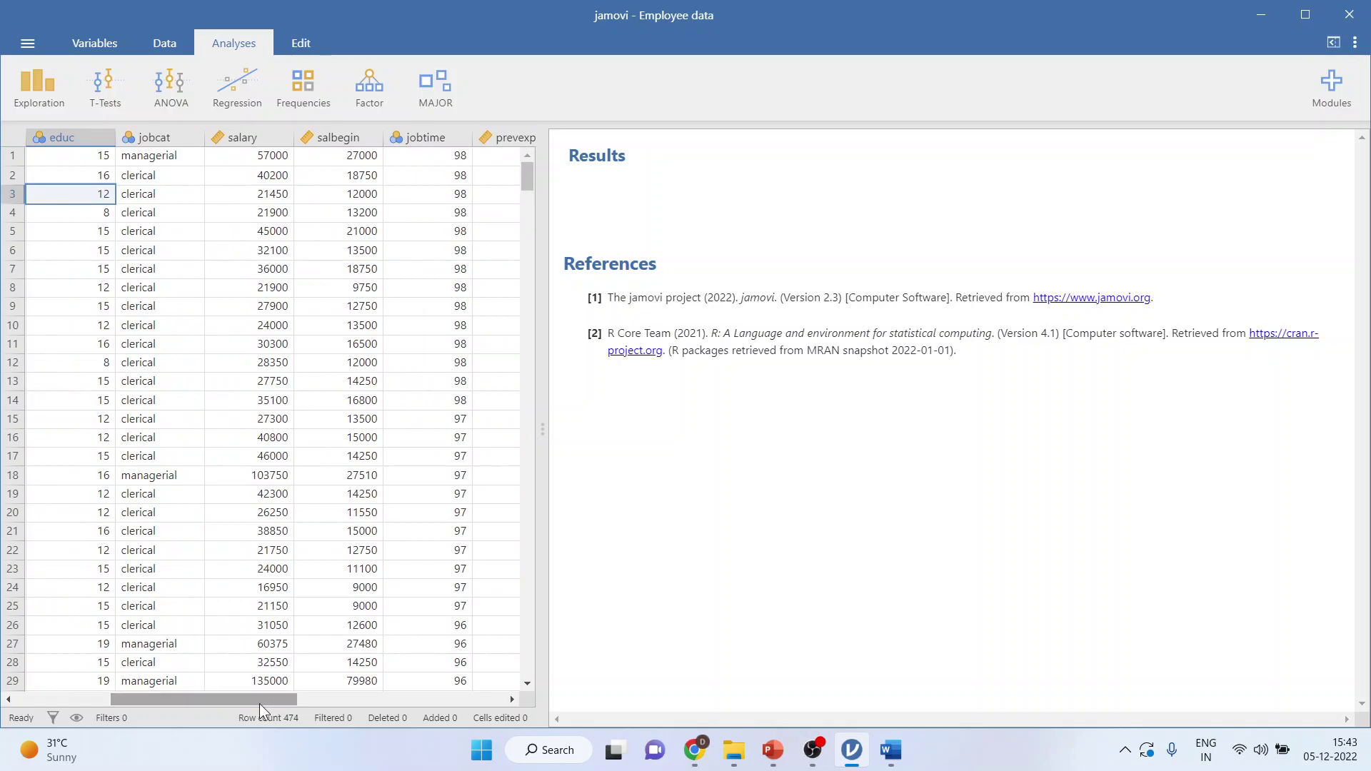
pyautogui.click(264, 136)
pyautogui.click(337, 136)
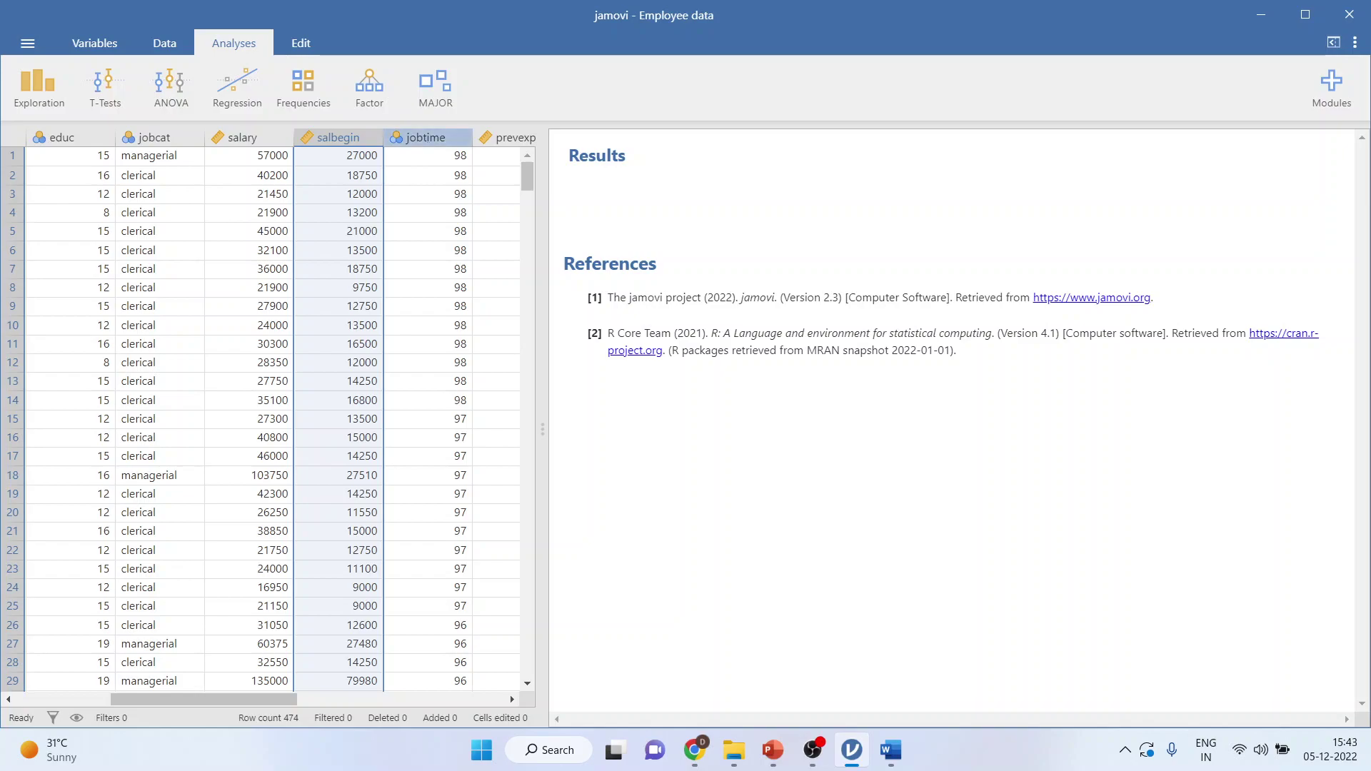
pyautogui.click(424, 140)
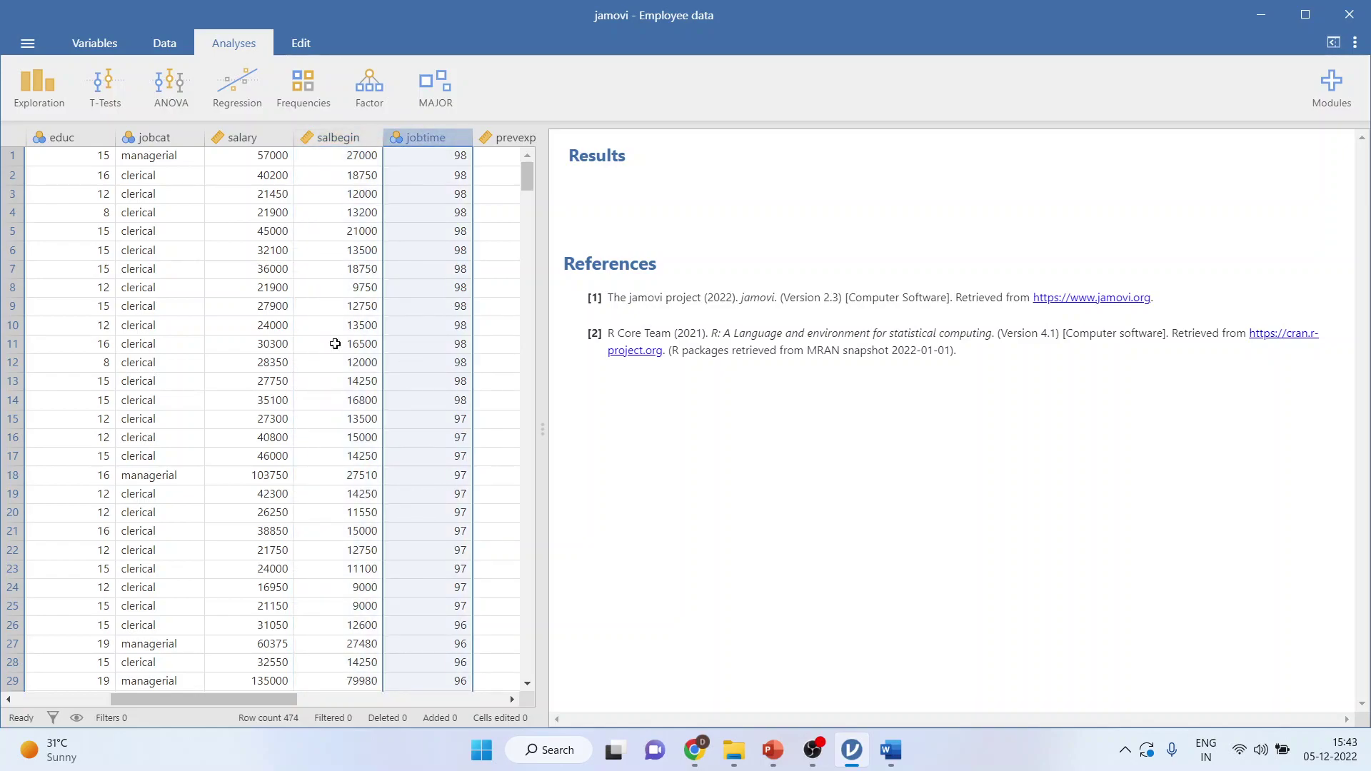
pyautogui.moveTo(279, 696); pyautogui.dragTo(344, 697)
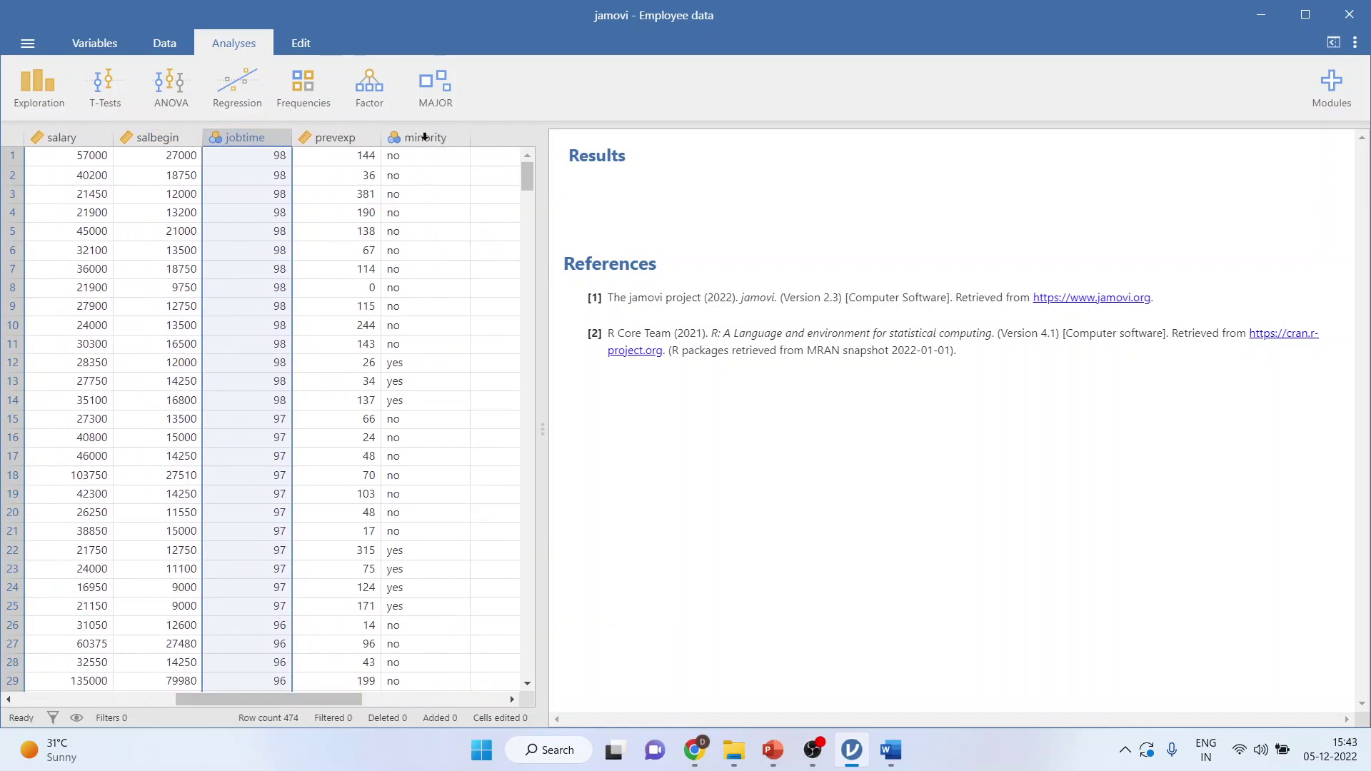
pyautogui.click(332, 138)
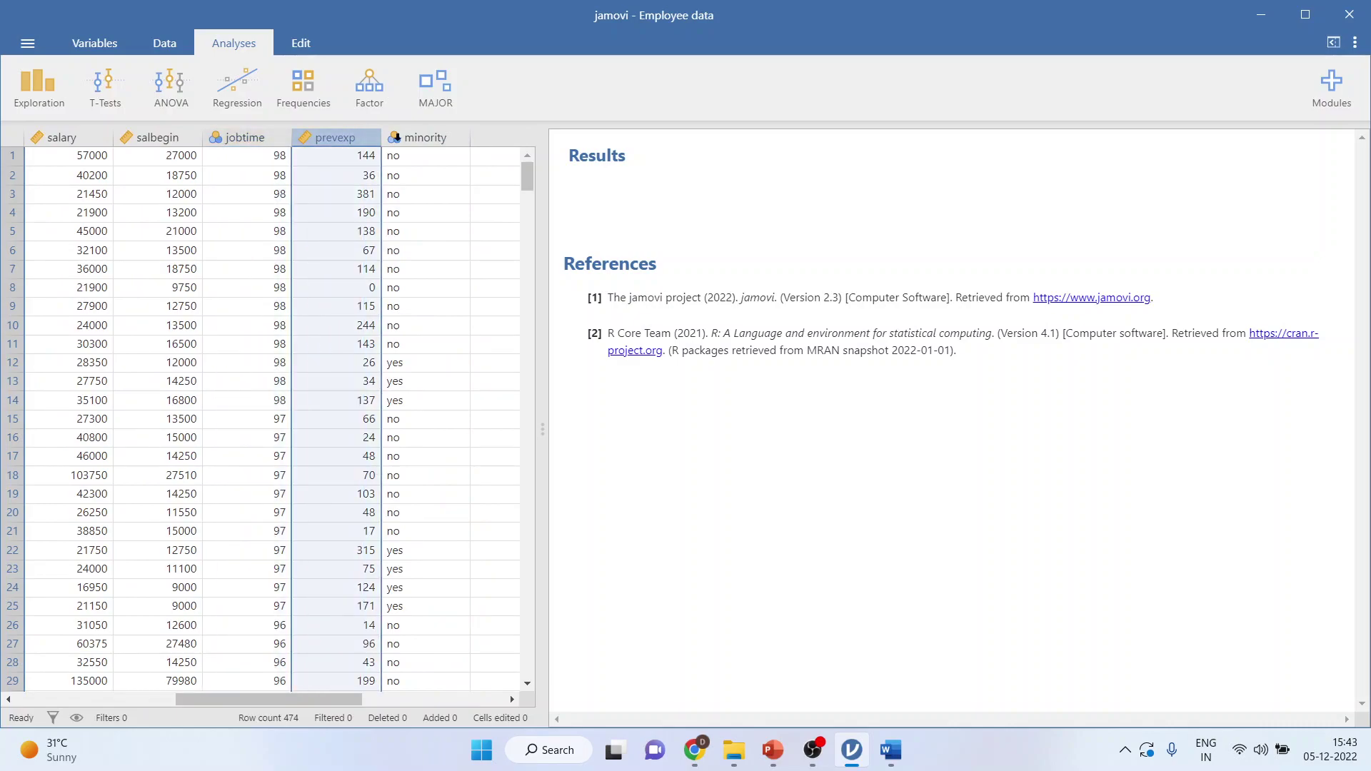
pyautogui.click(448, 138)
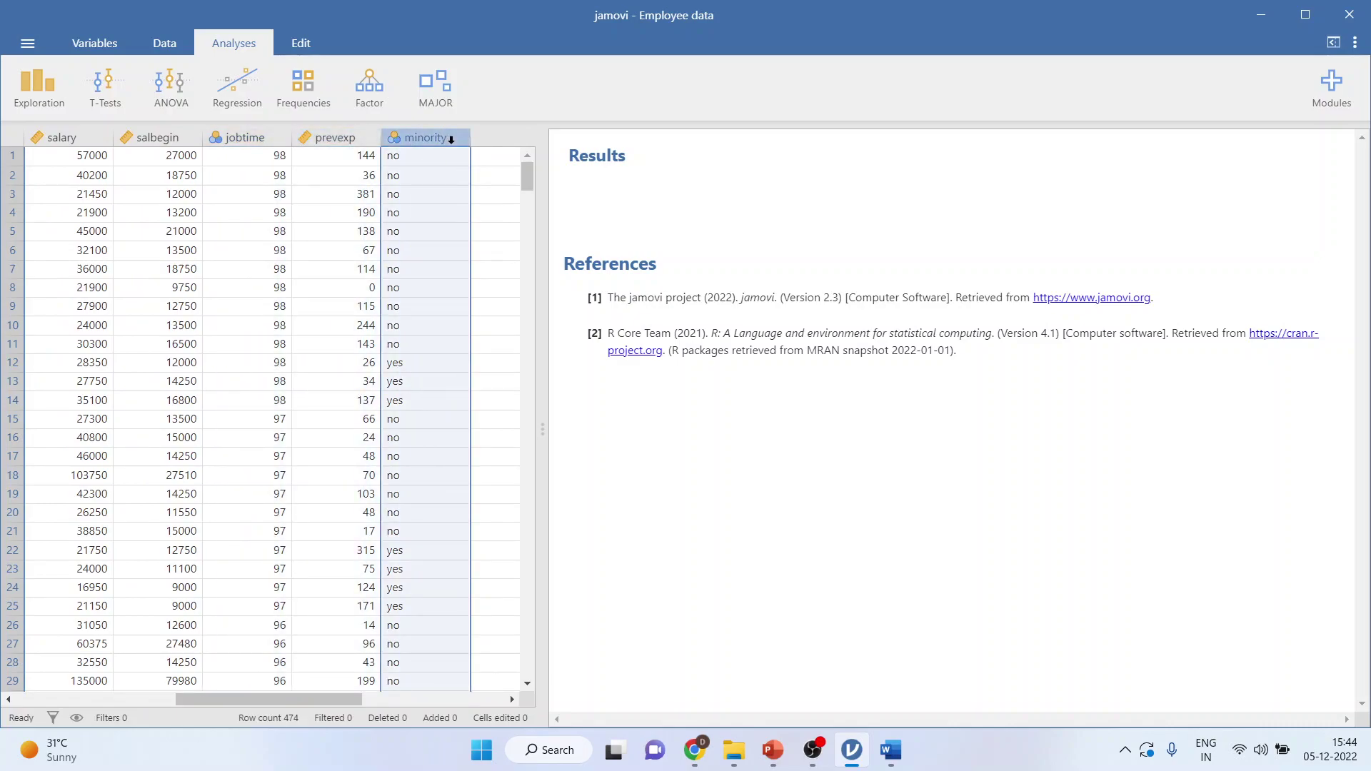
pyautogui.click(893, 755)
pyautogui.click(664, 353)
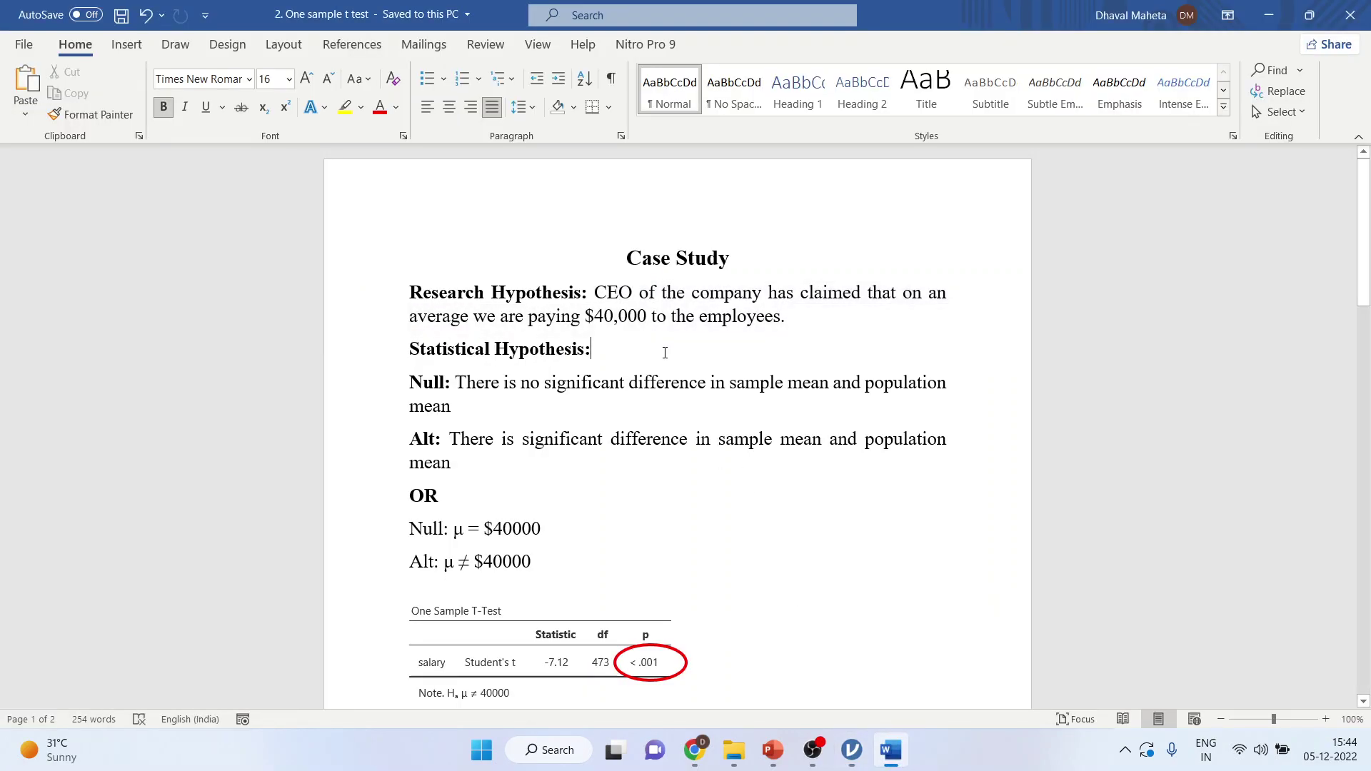
pyautogui.moveTo(598, 286); pyautogui.dragTo(831, 315)
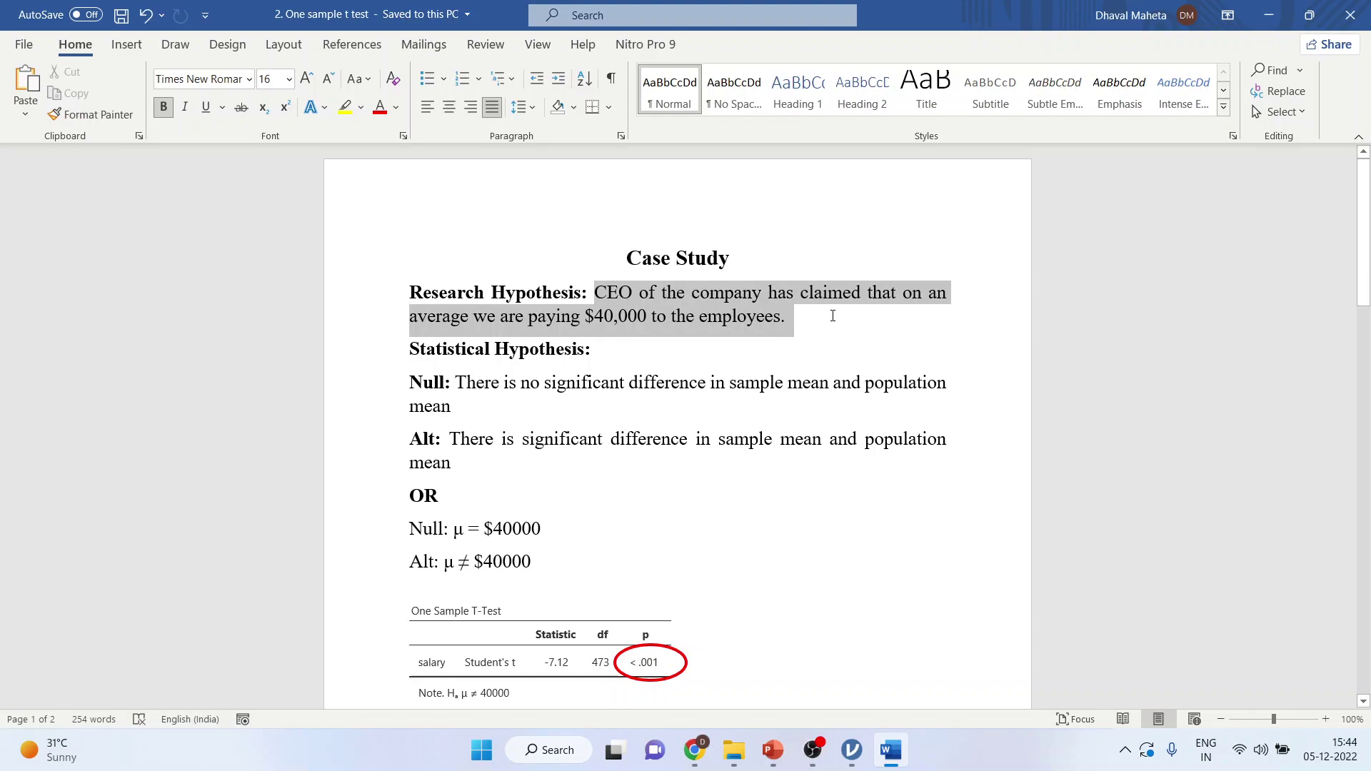
pyautogui.scroll(-1, 832, 315)
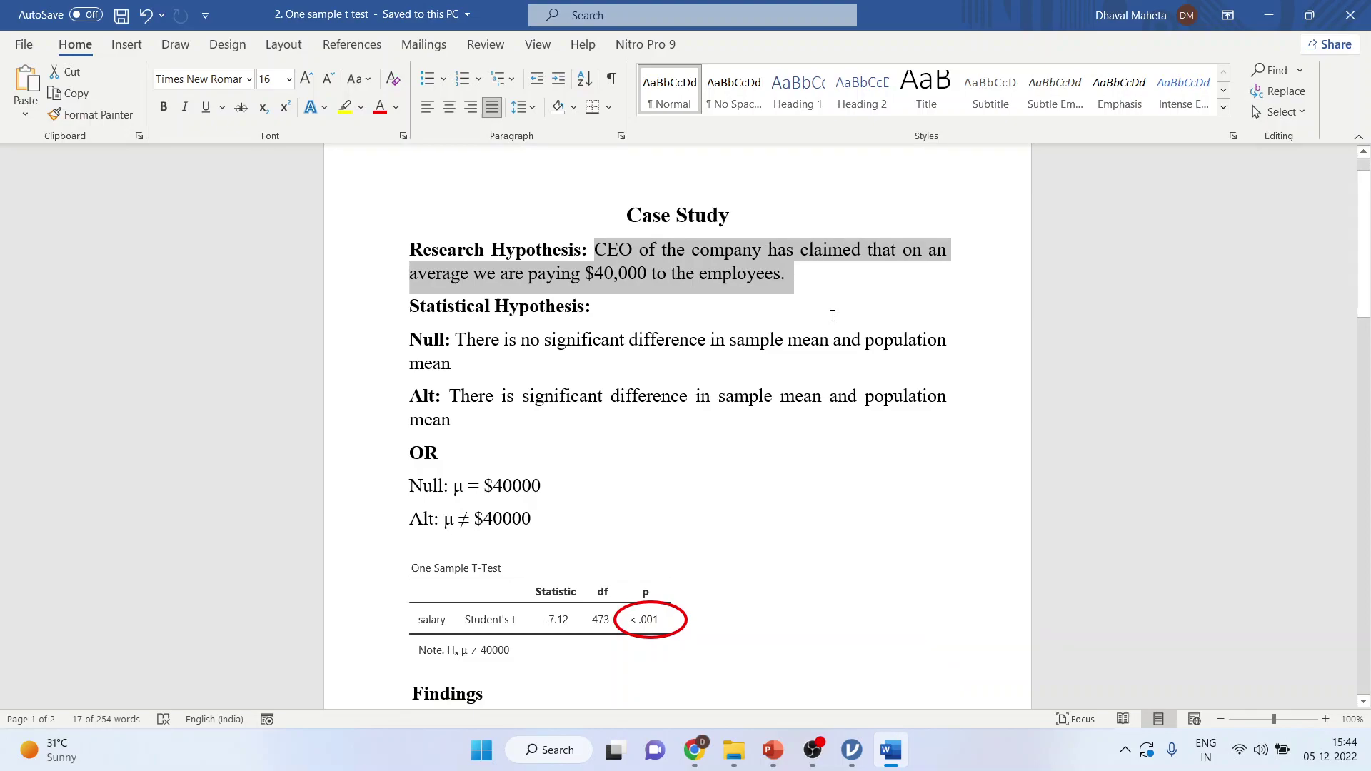
pyautogui.scroll(-1, 833, 316)
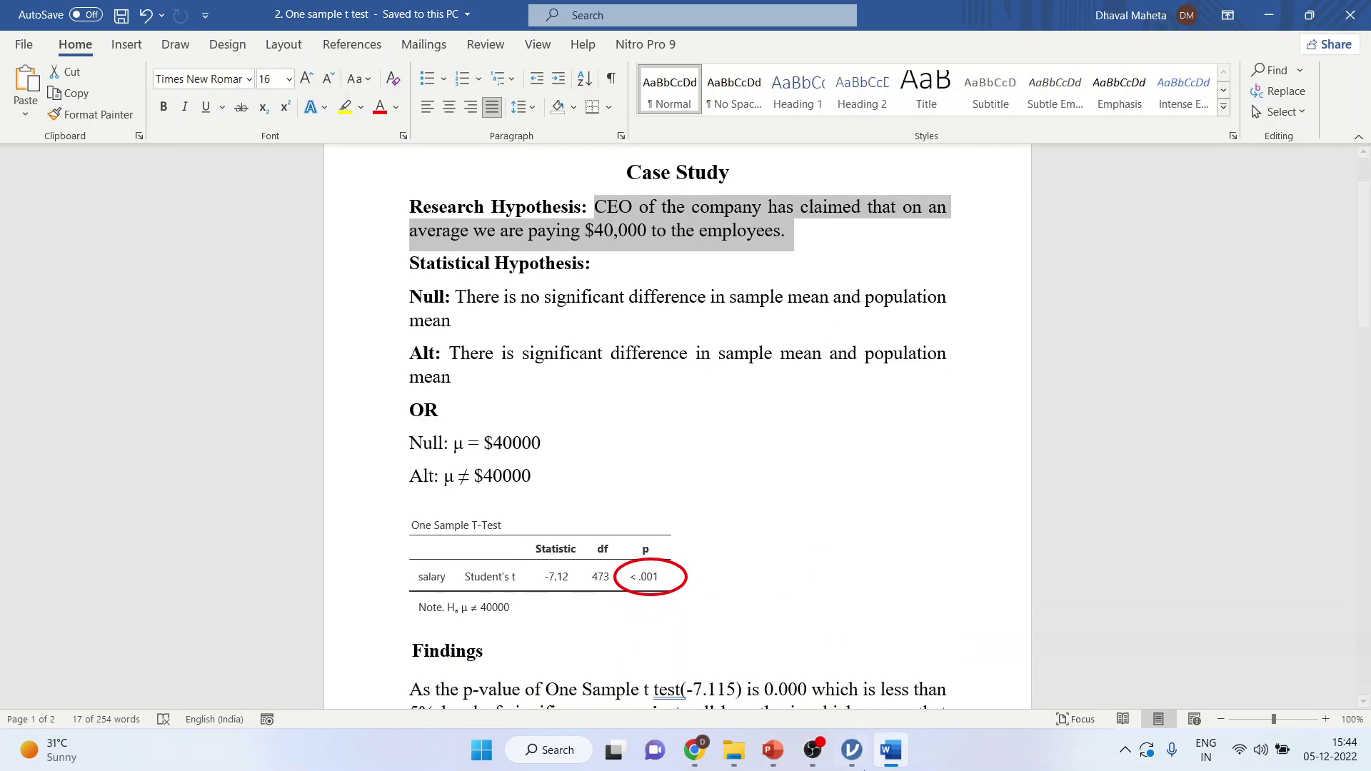
pyautogui.click(853, 753)
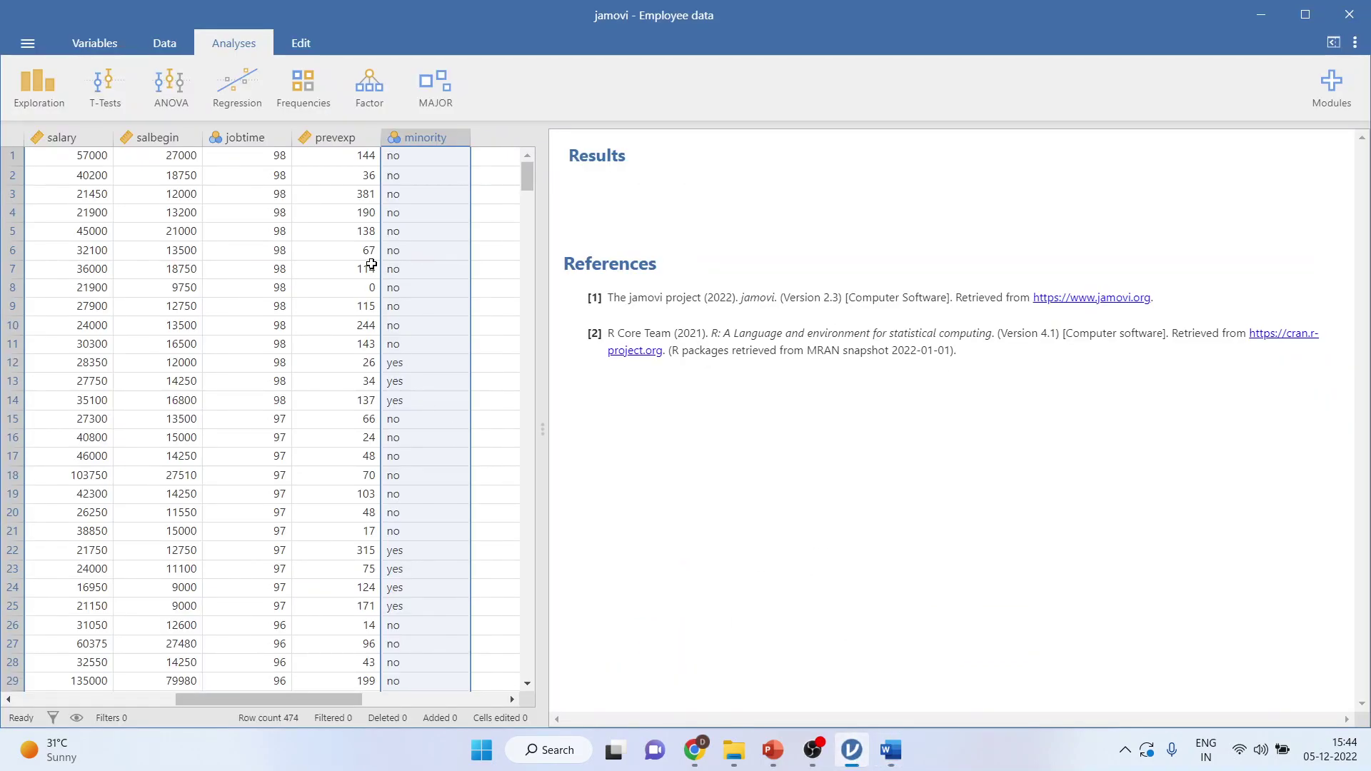
# Run a One Sample T-Test with salary as the dependent variable and test value 40000.
pyautogui.click(106, 103)
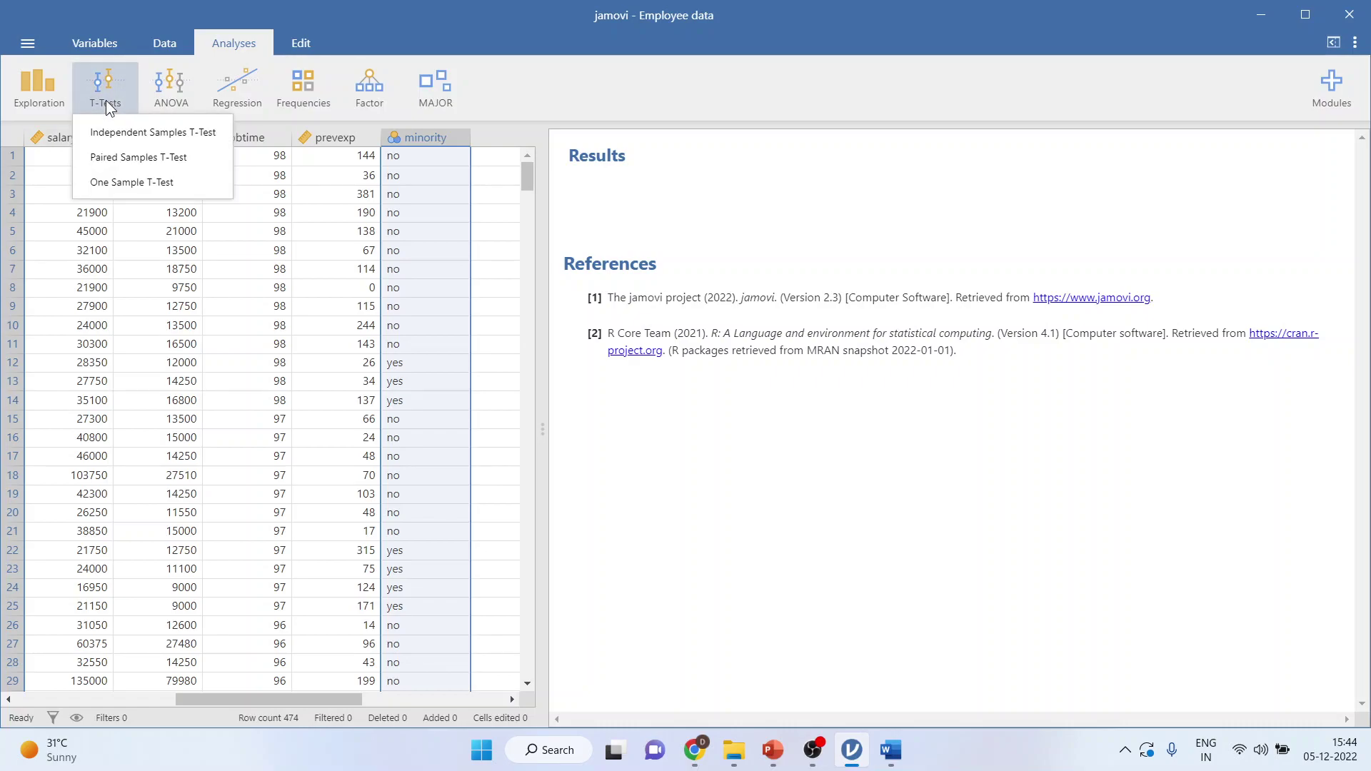
pyautogui.click(135, 183)
pyautogui.click(74, 233)
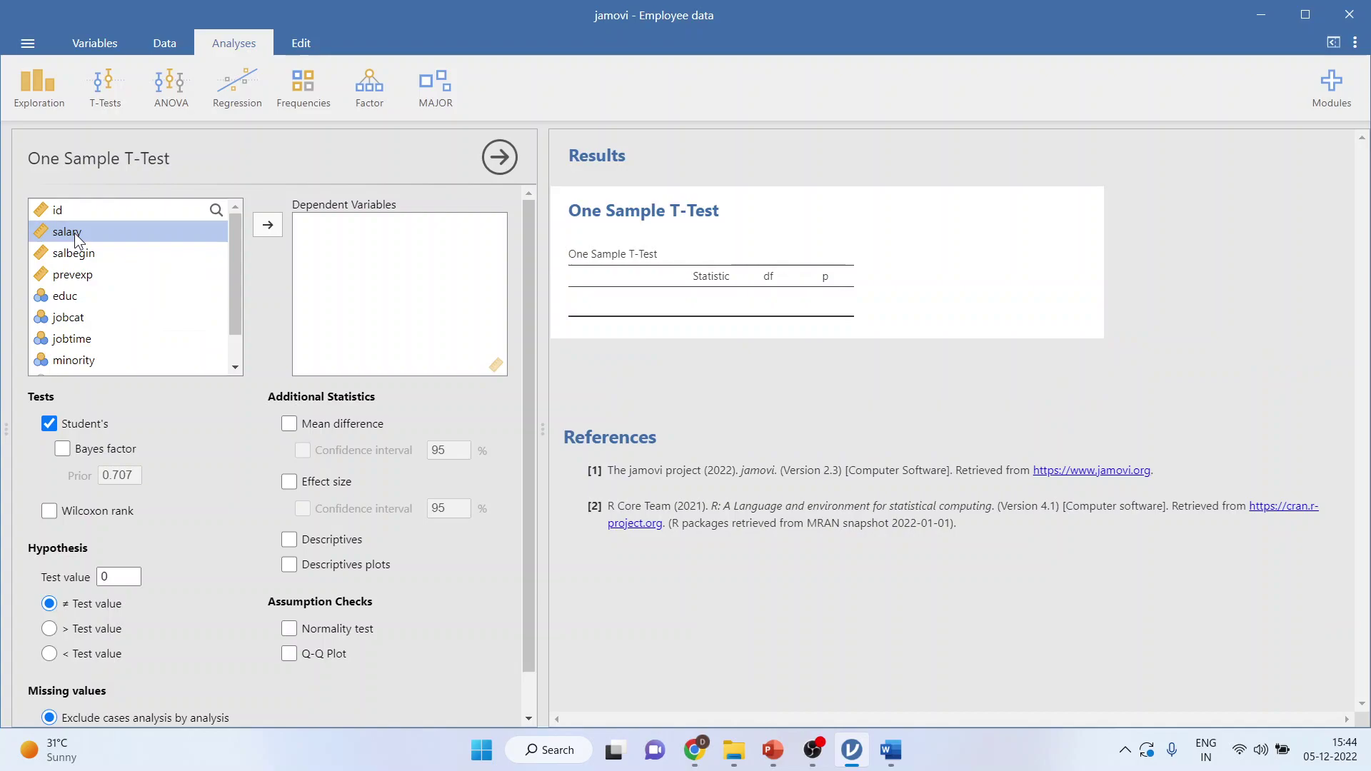
pyautogui.click(265, 225)
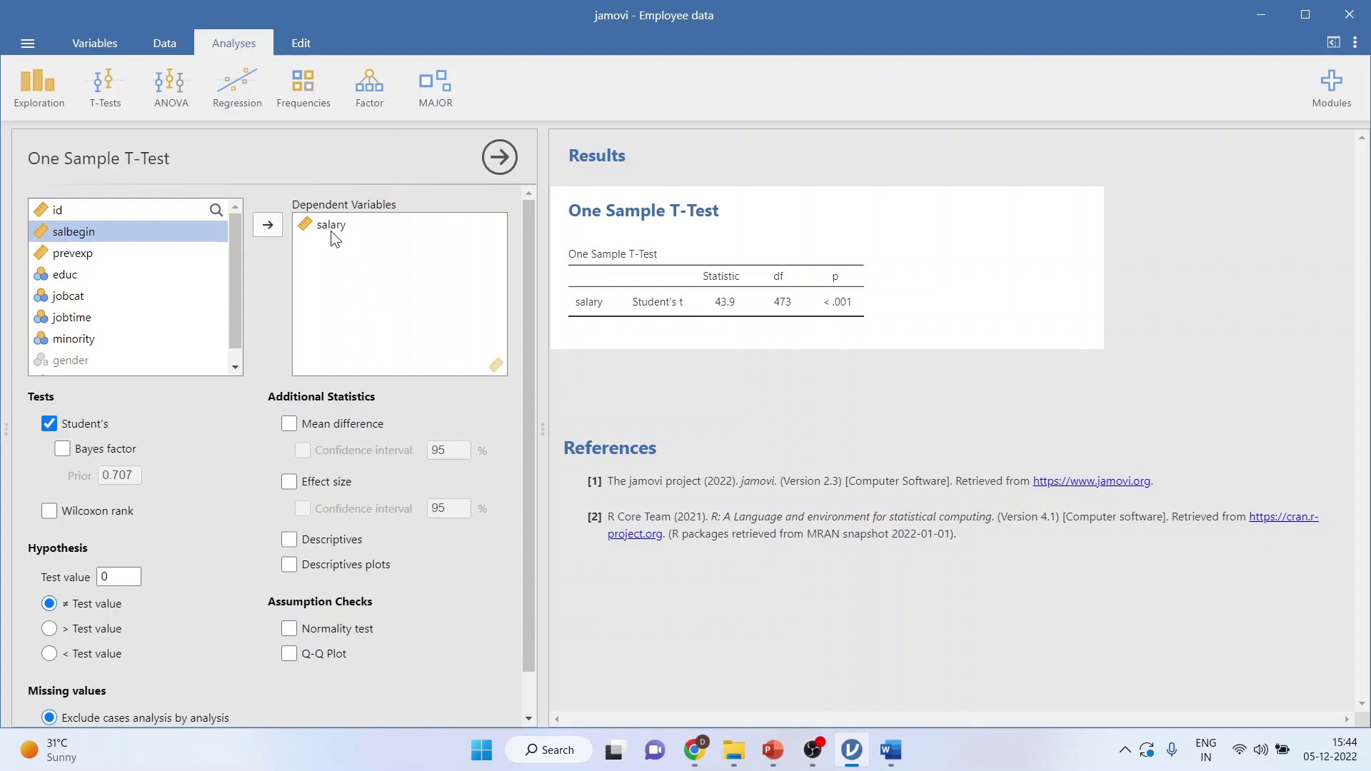
pyautogui.click(110, 578)
pyautogui.write('40000')
# In the Word case study, highlight the null and alternative hypotheses, including μ = $40000 and μ ≠ $40000.
pyautogui.click(887, 749)
pyautogui.scroll(-1, 774, 575)
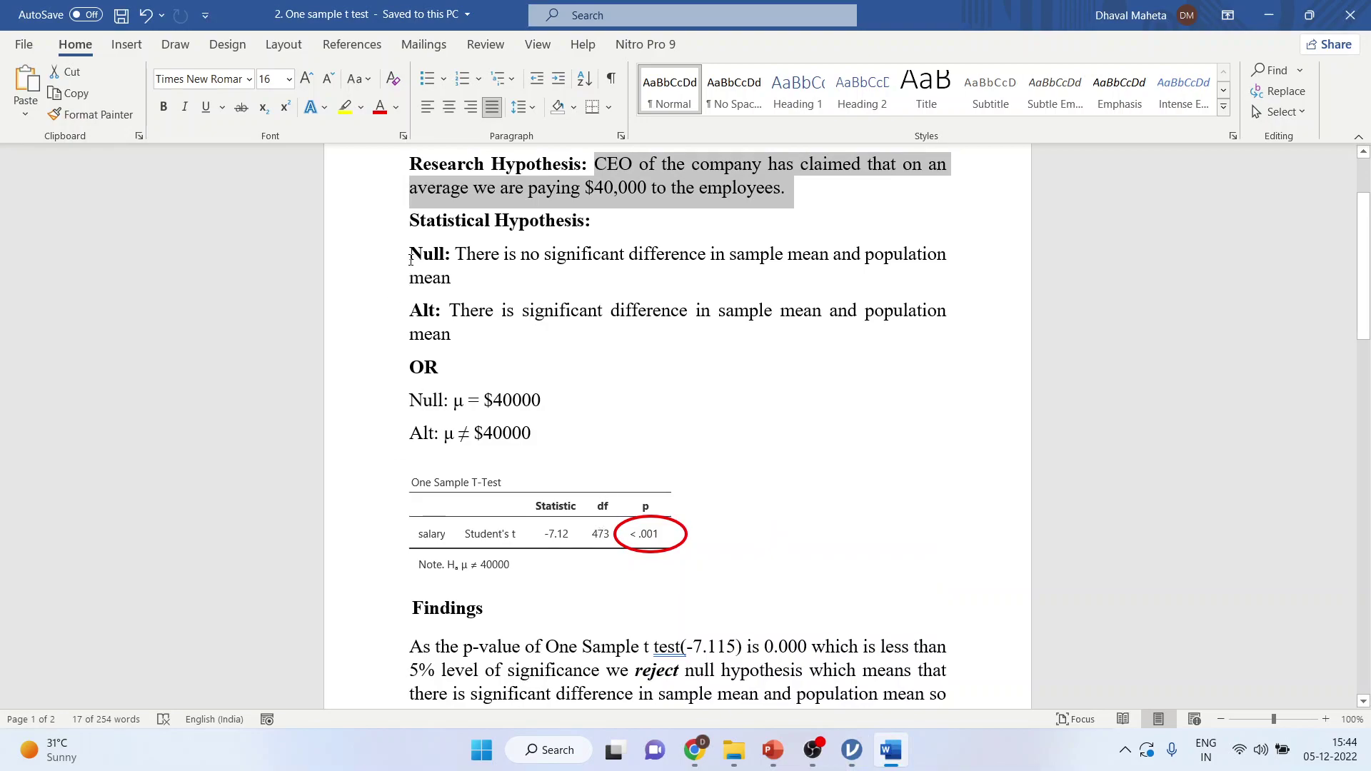
pyautogui.moveTo(410, 257); pyautogui.dragTo(472, 275)
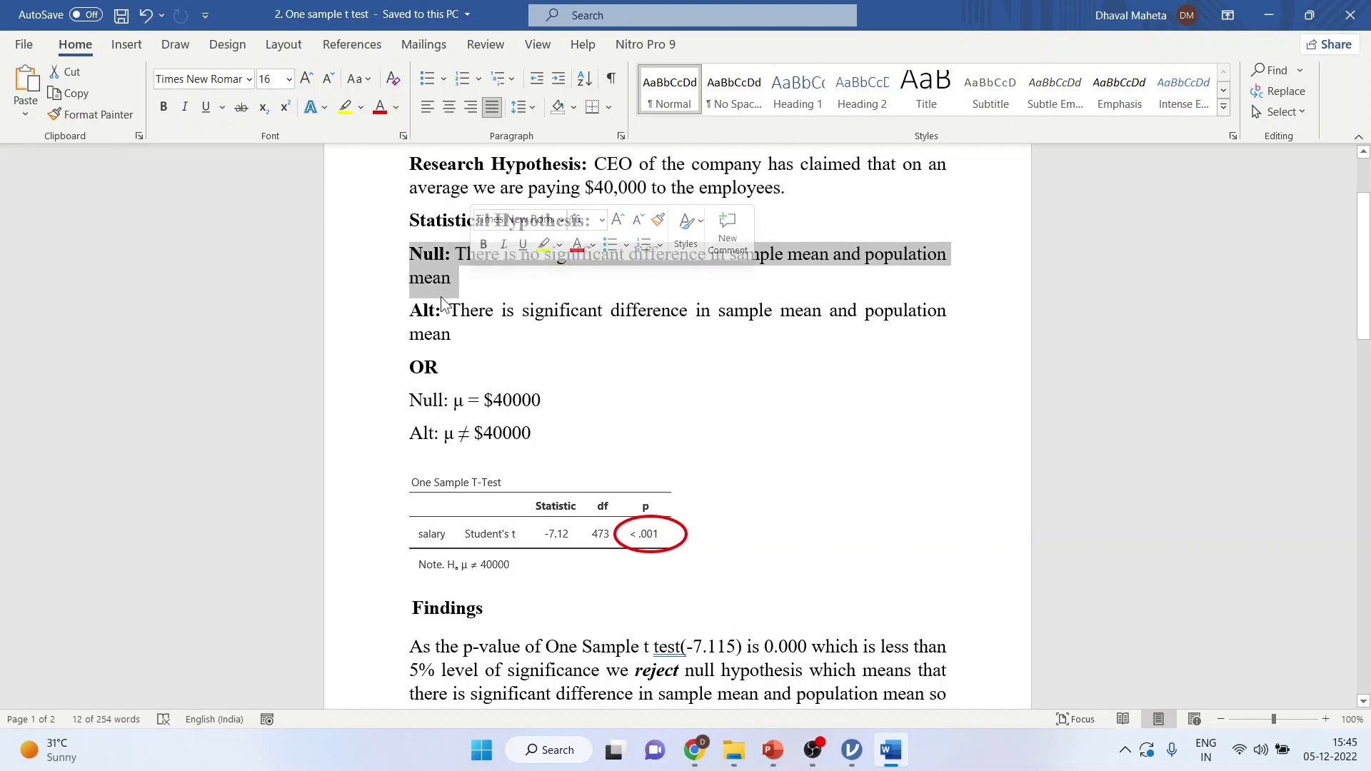
pyautogui.moveTo(411, 312); pyautogui.dragTo(473, 325)
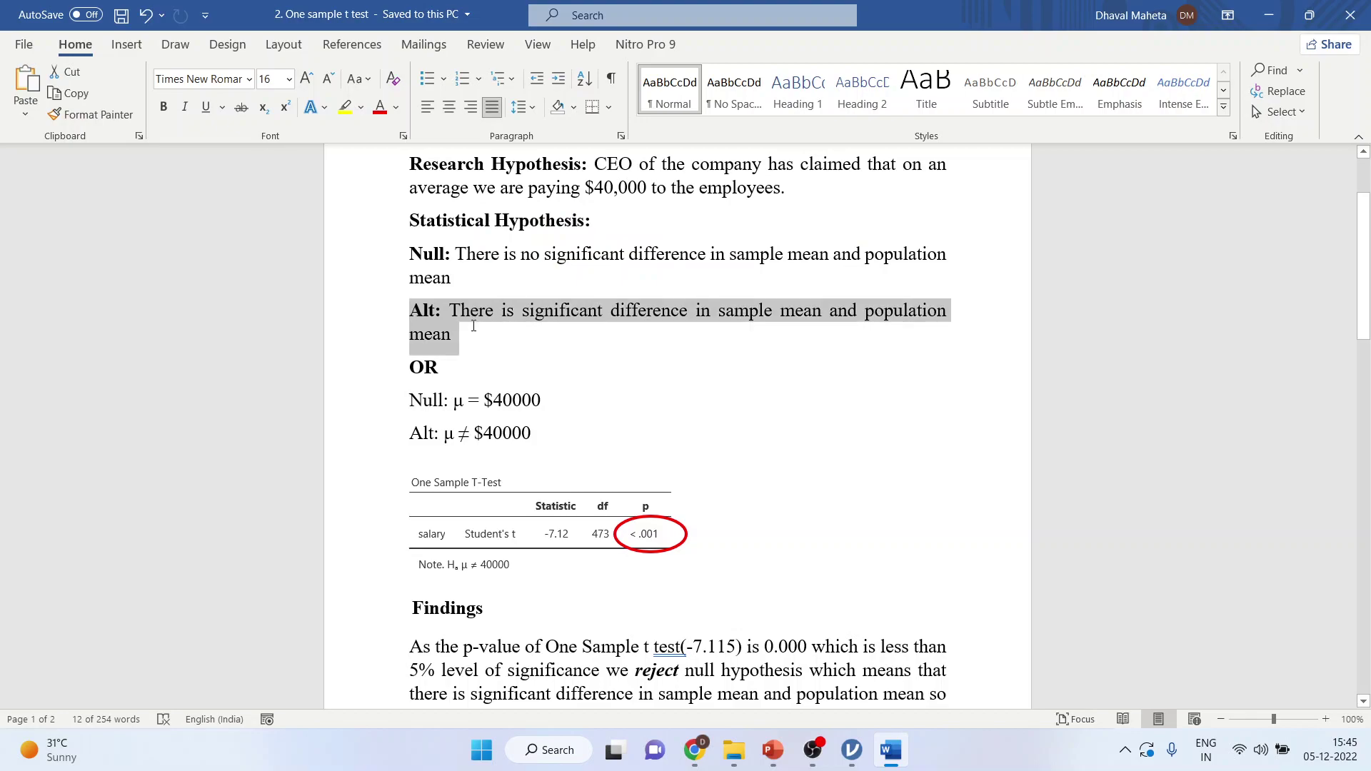
pyautogui.click(486, 369)
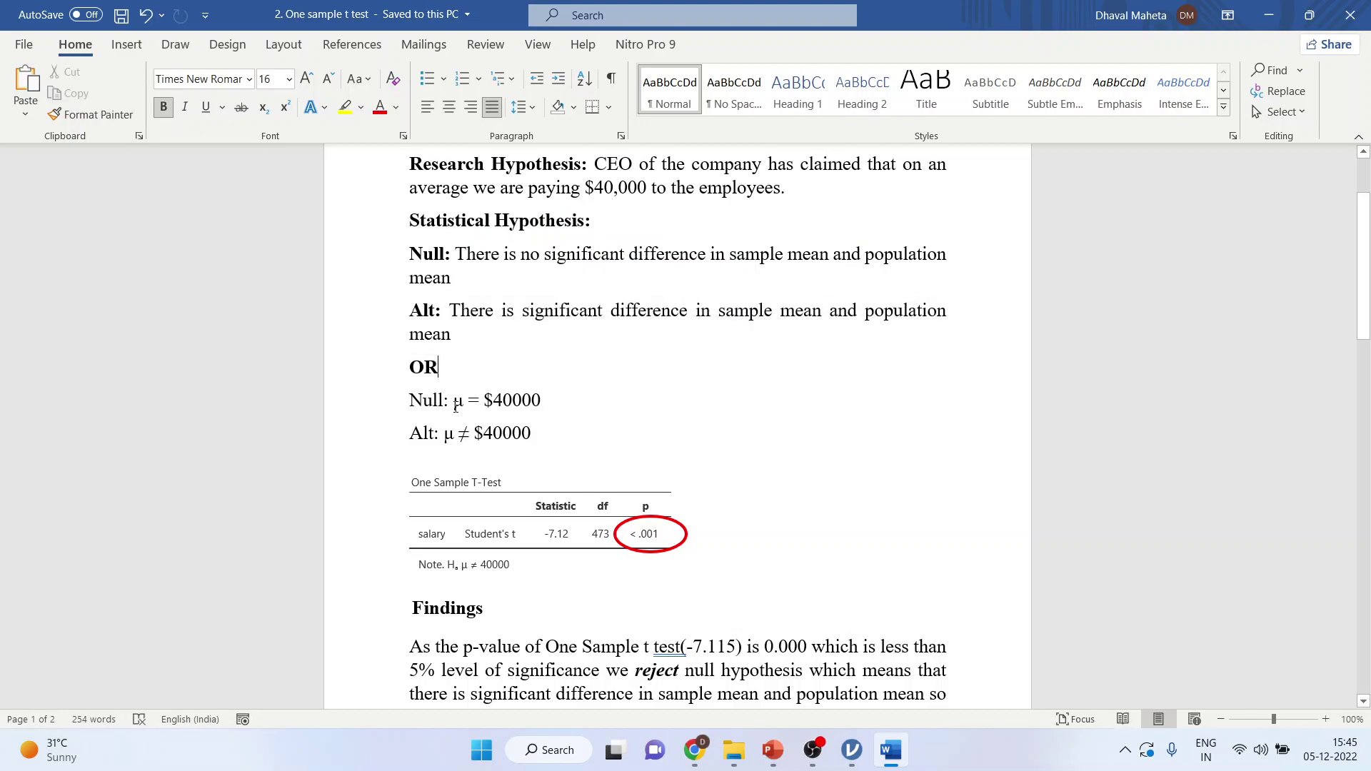
pyautogui.moveTo(456, 403); pyautogui.dragTo(543, 404)
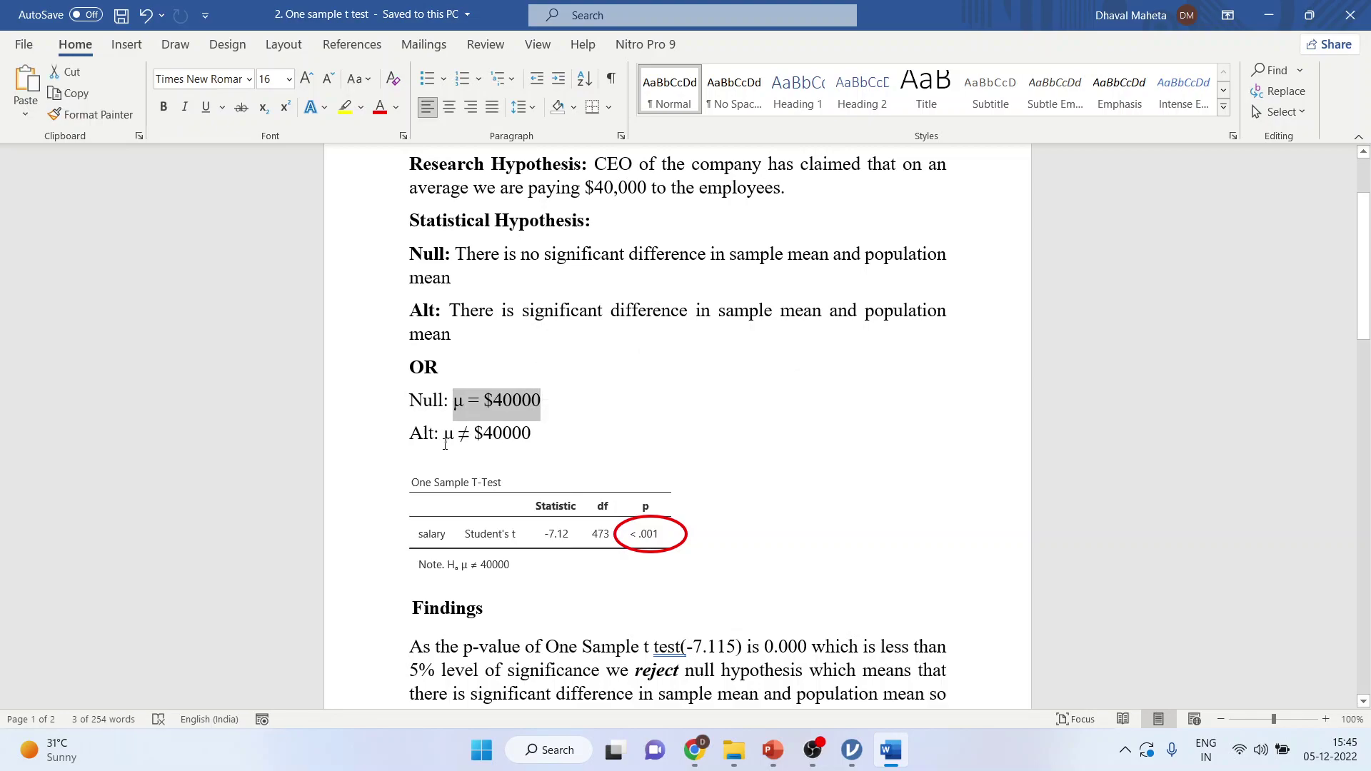
pyautogui.moveTo(445, 437); pyautogui.dragTo(531, 435)
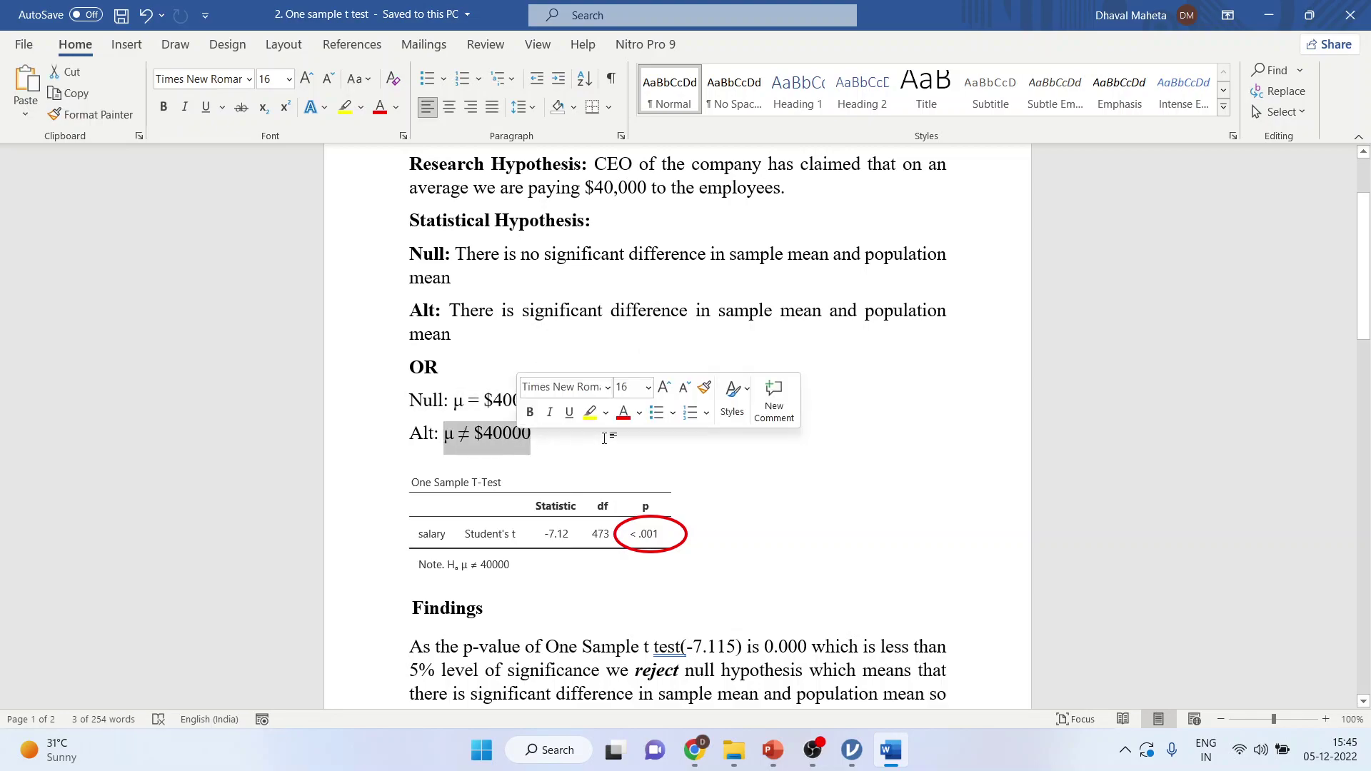
# Scroll down and highlight the full Findings interpretation paragraph, through the CEO's claim.
pyautogui.scroll(-2, 606, 441)
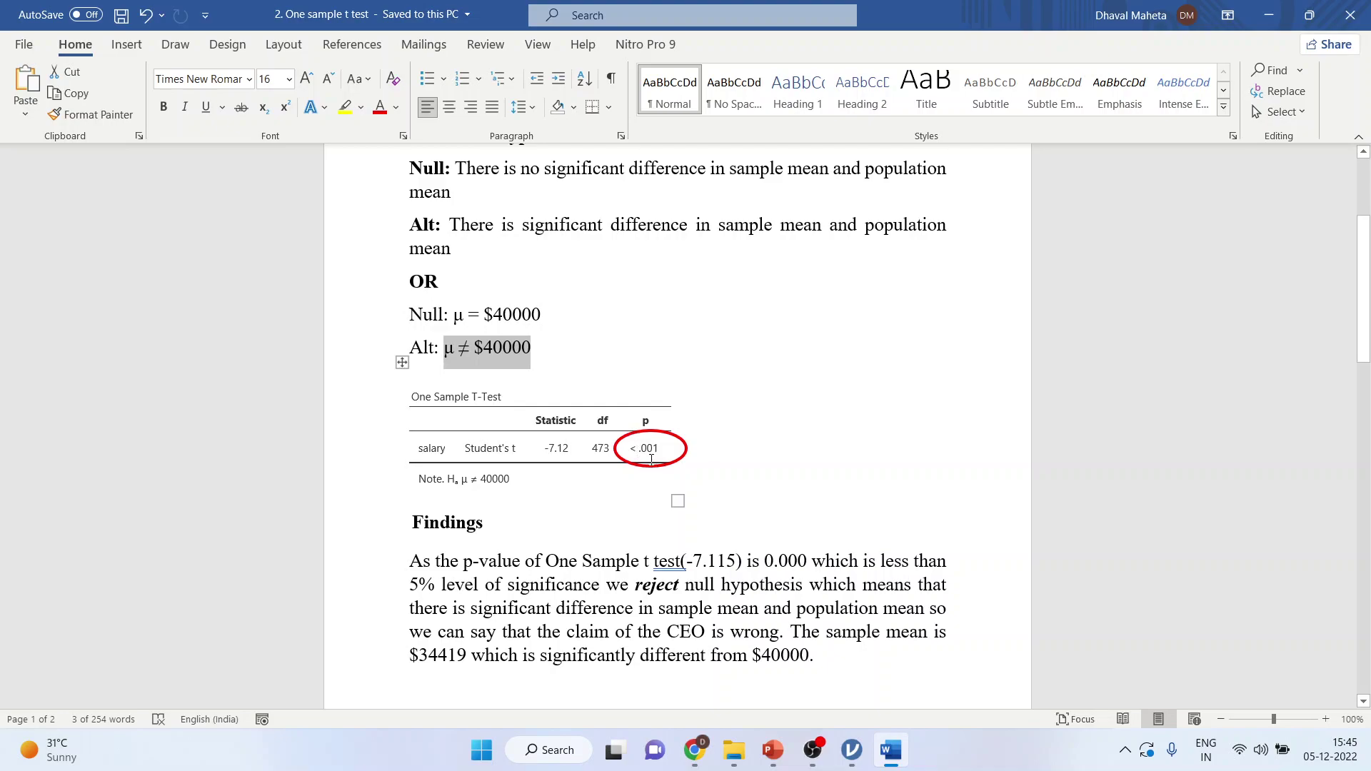
pyautogui.scroll(-2, 651, 460)
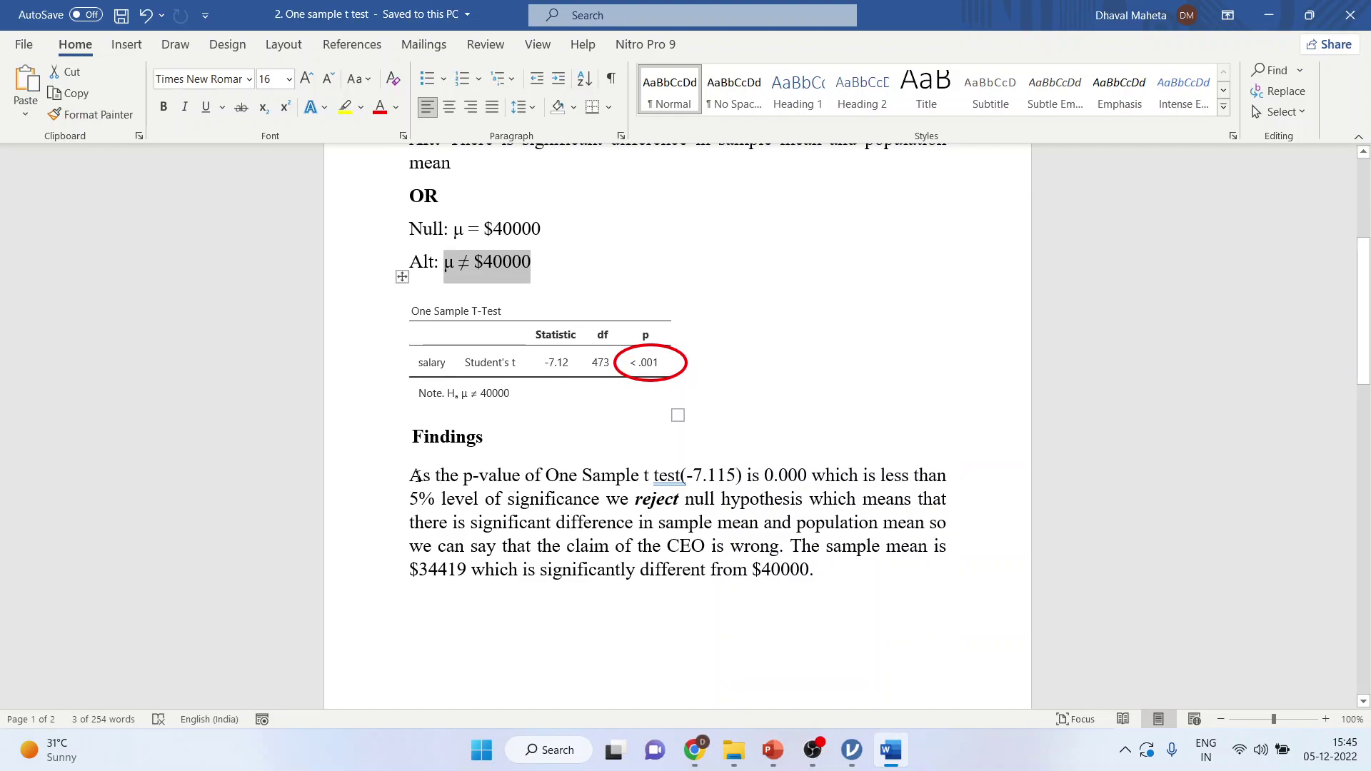
pyautogui.moveTo(410, 475); pyautogui.dragTo(788, 519)
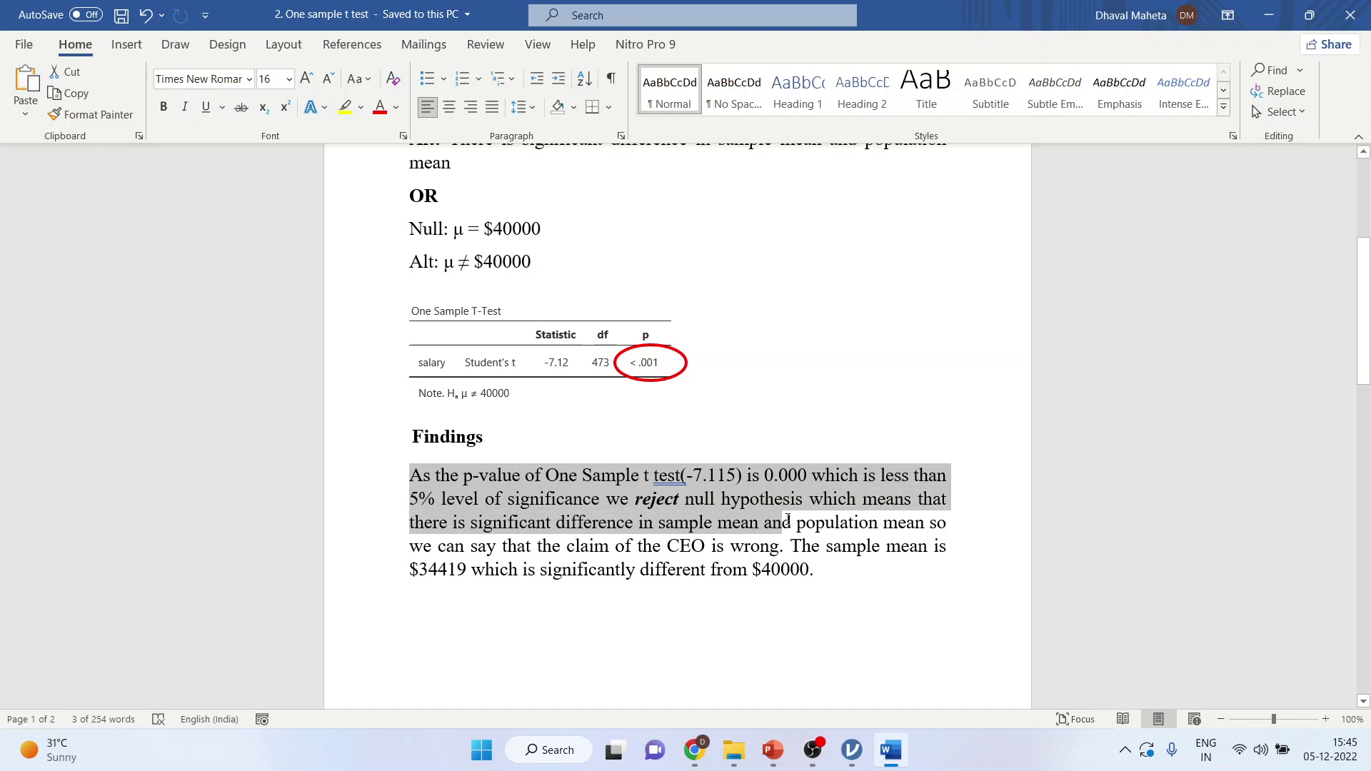
pyautogui.moveTo(788, 519); pyautogui.dragTo(783, 542)
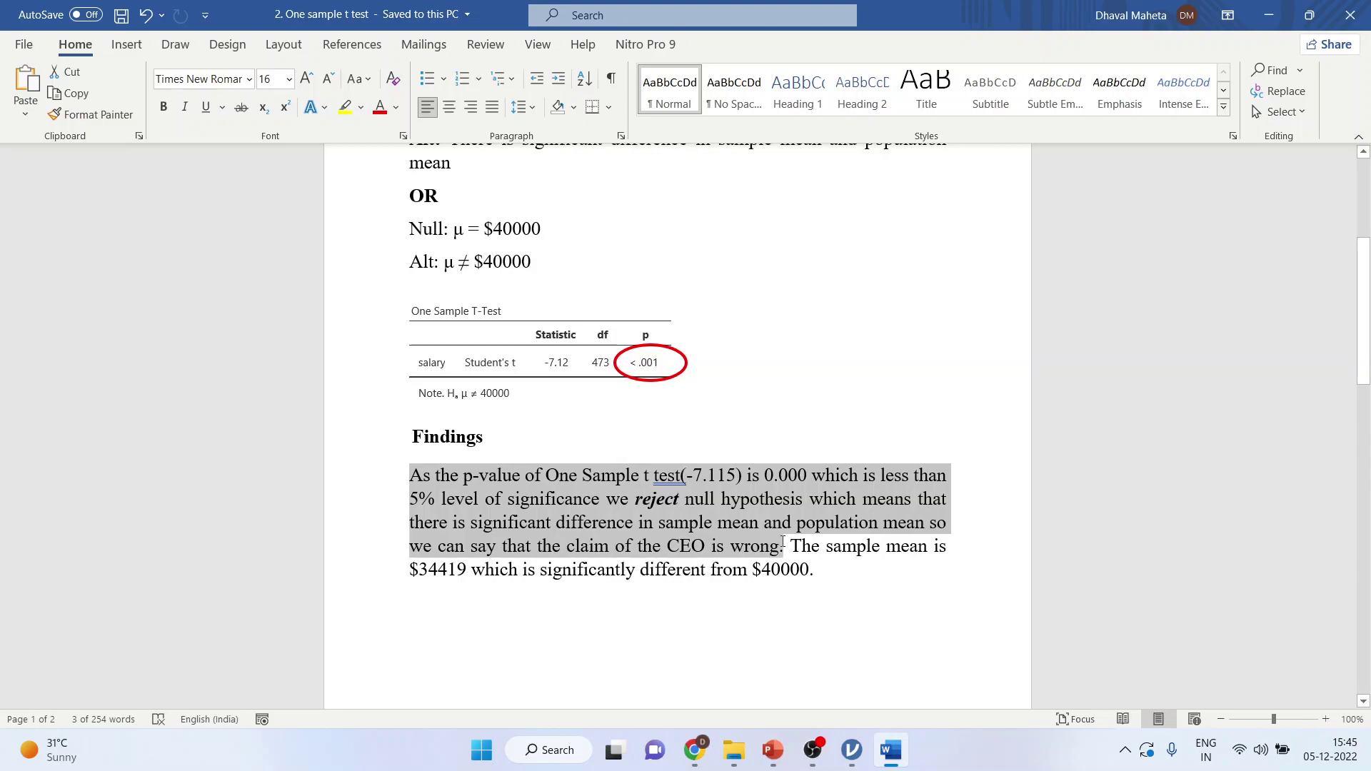
pyautogui.moveTo(782, 542); pyautogui.dragTo(825, 568)
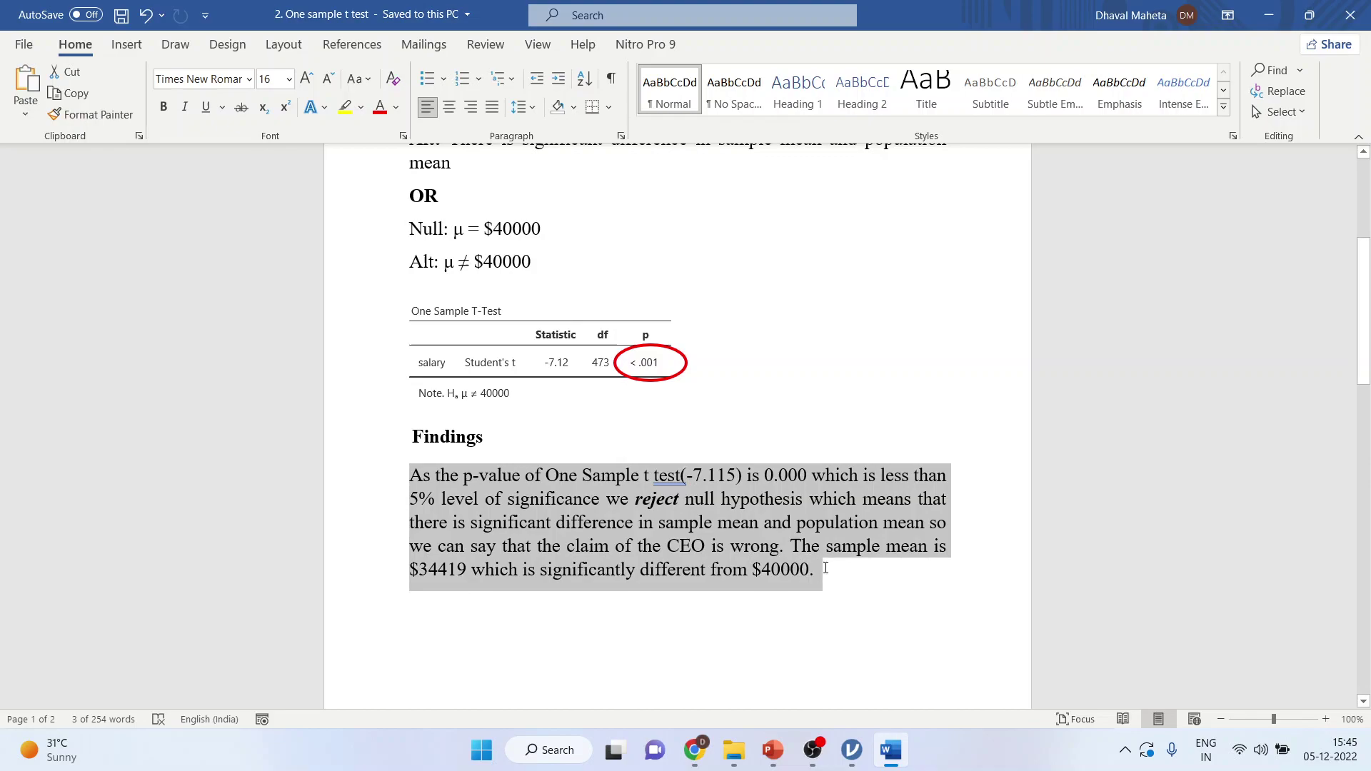
# Back in jamovi, enable Descriptives for salary (N 474, mean 34420, SD 17076).
pyautogui.click(469, 571)
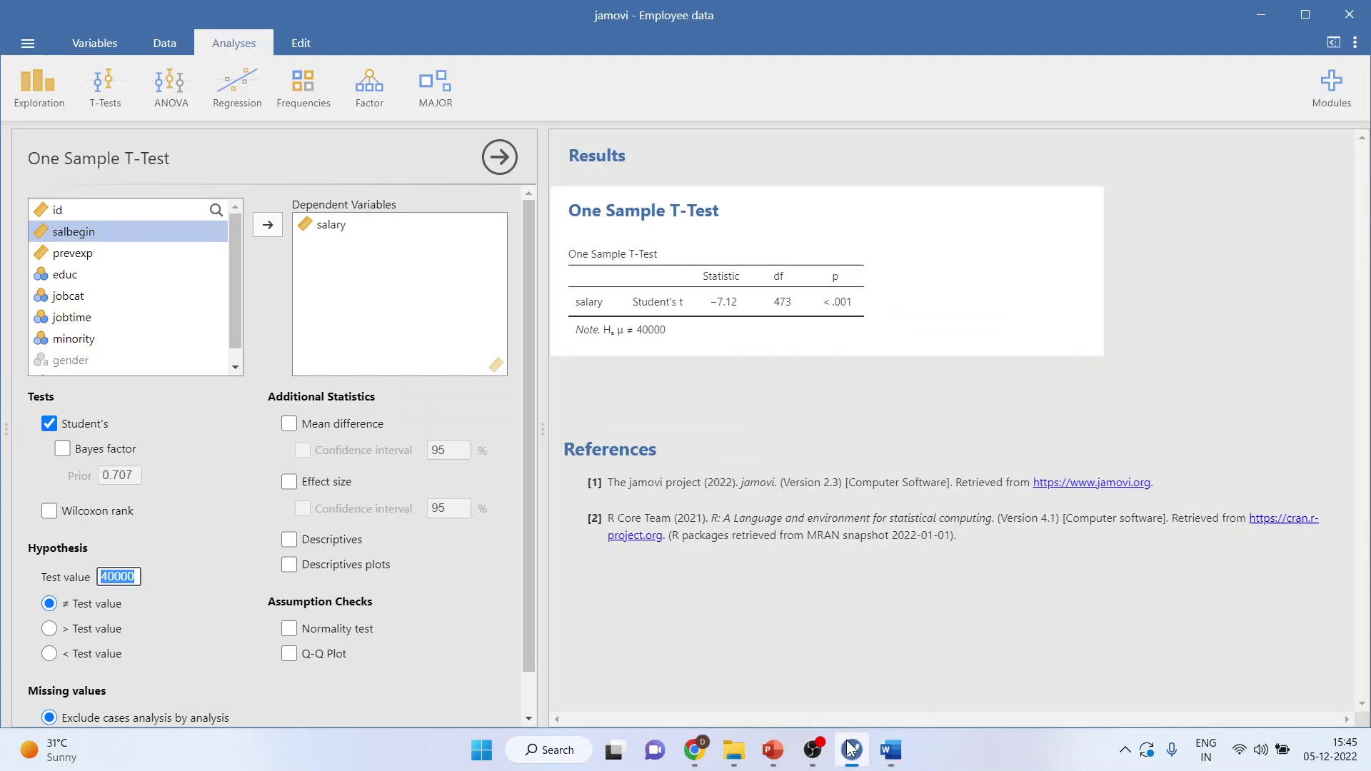
pyautogui.click(851, 750)
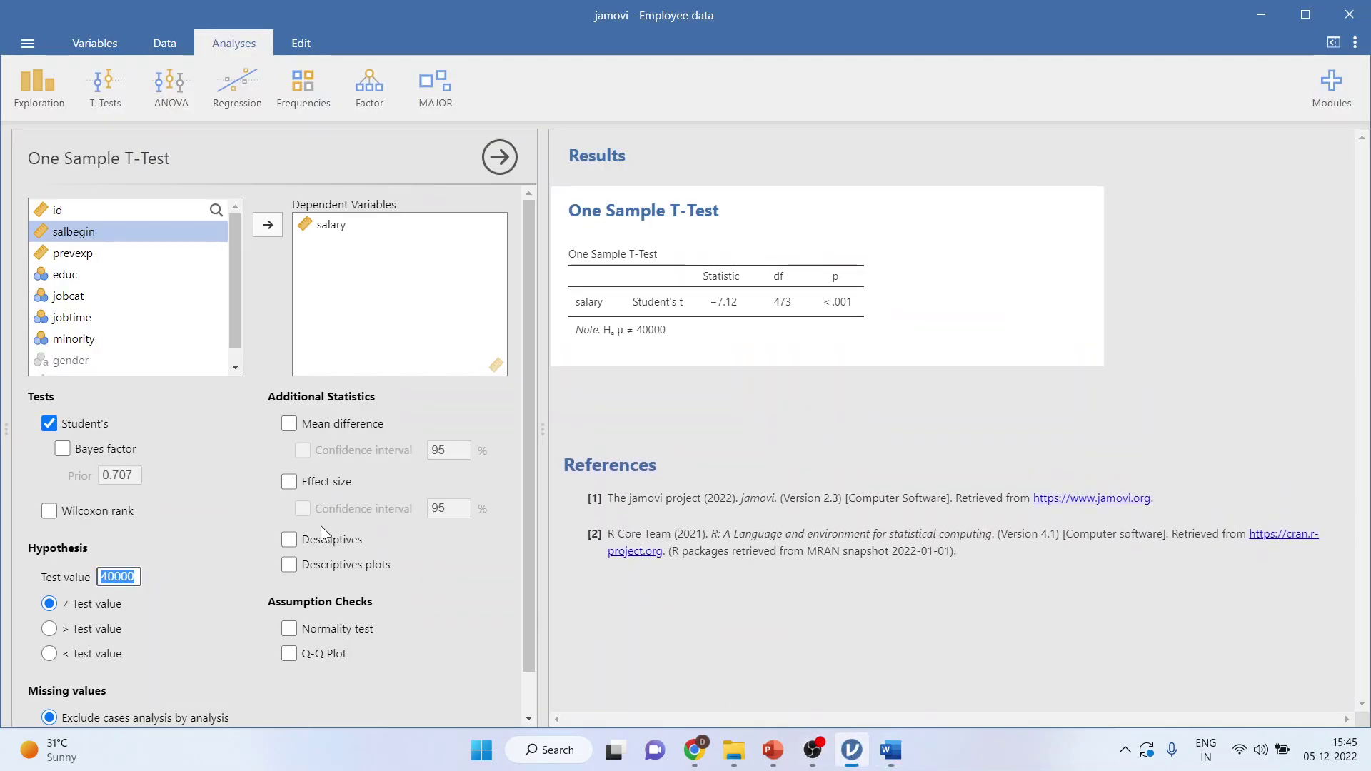
pyautogui.click(291, 543)
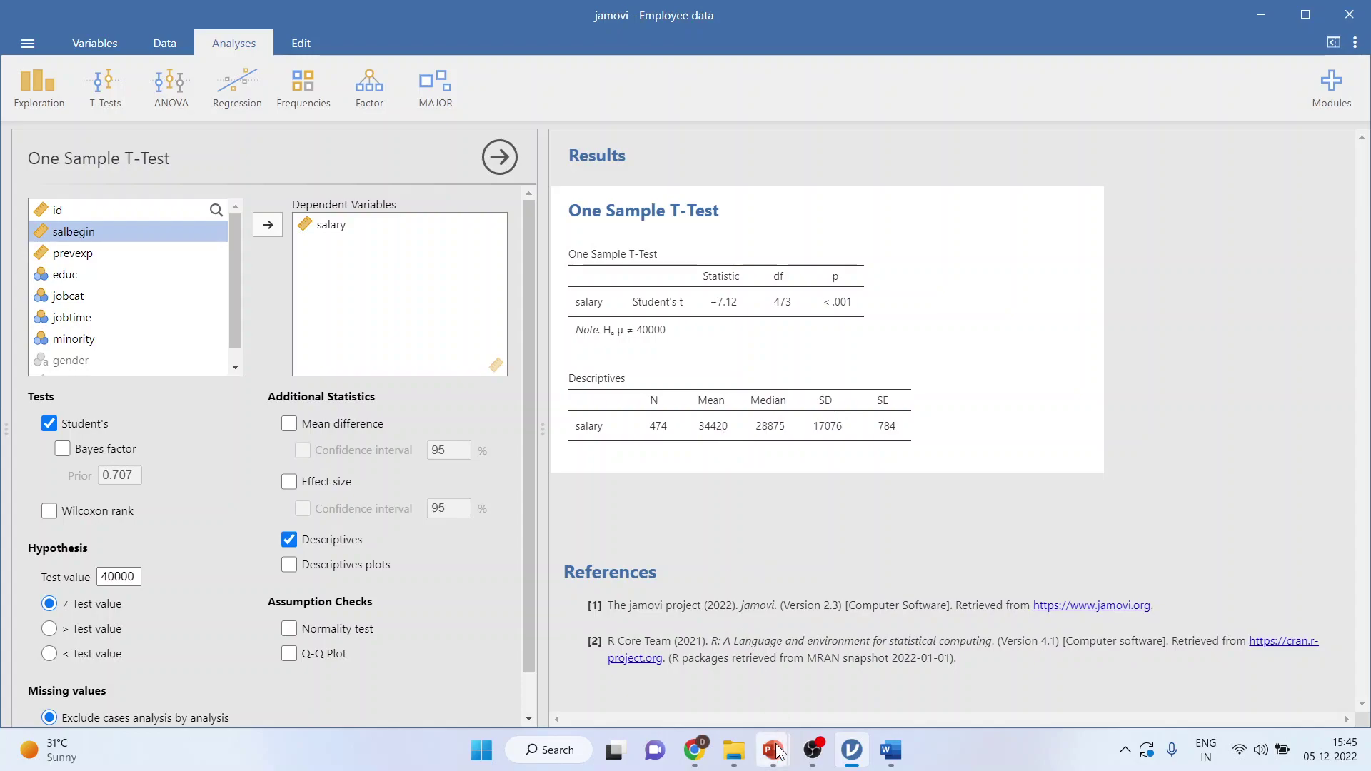
# Return to the PowerPoint presentation and select slide 2, the Thank You slide.
pyautogui.moveTo(775, 748)
pyautogui.click(671, 664)
pyautogui.click(138, 319)
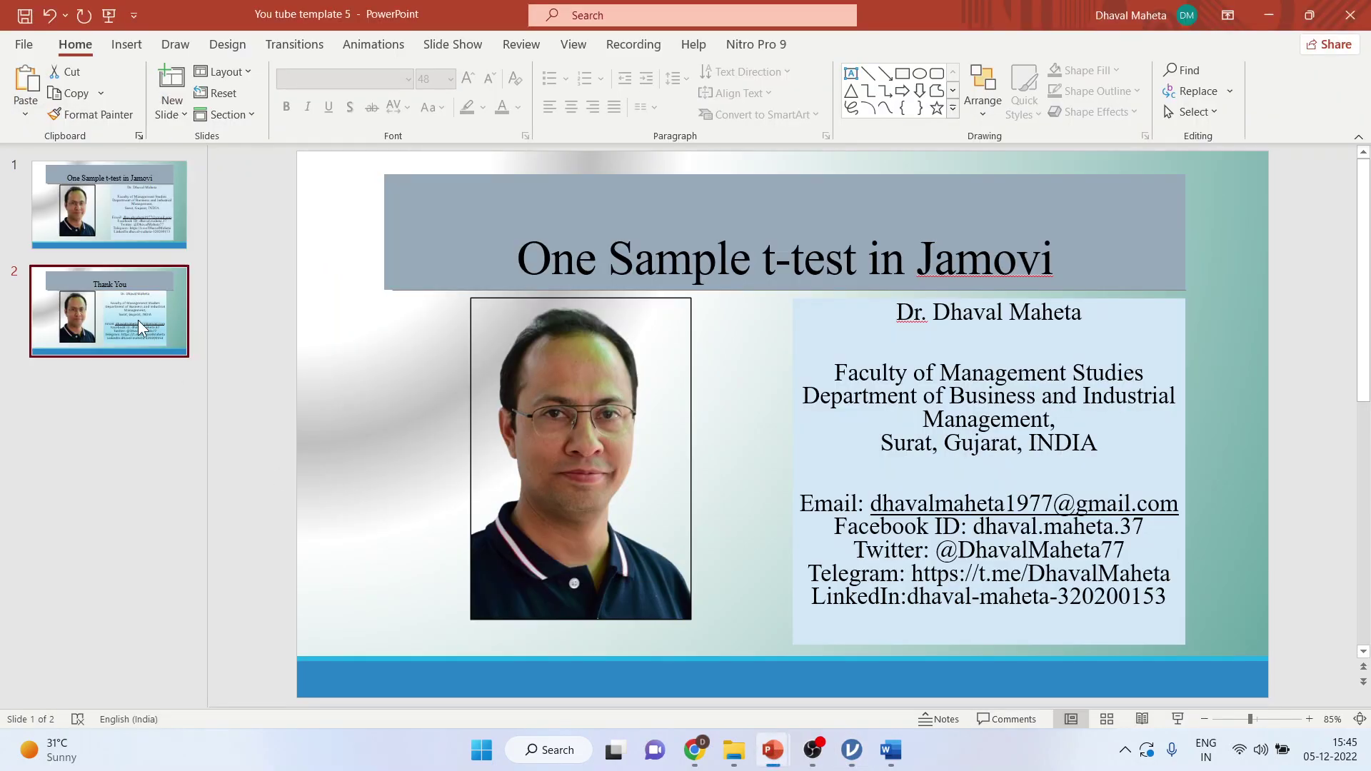